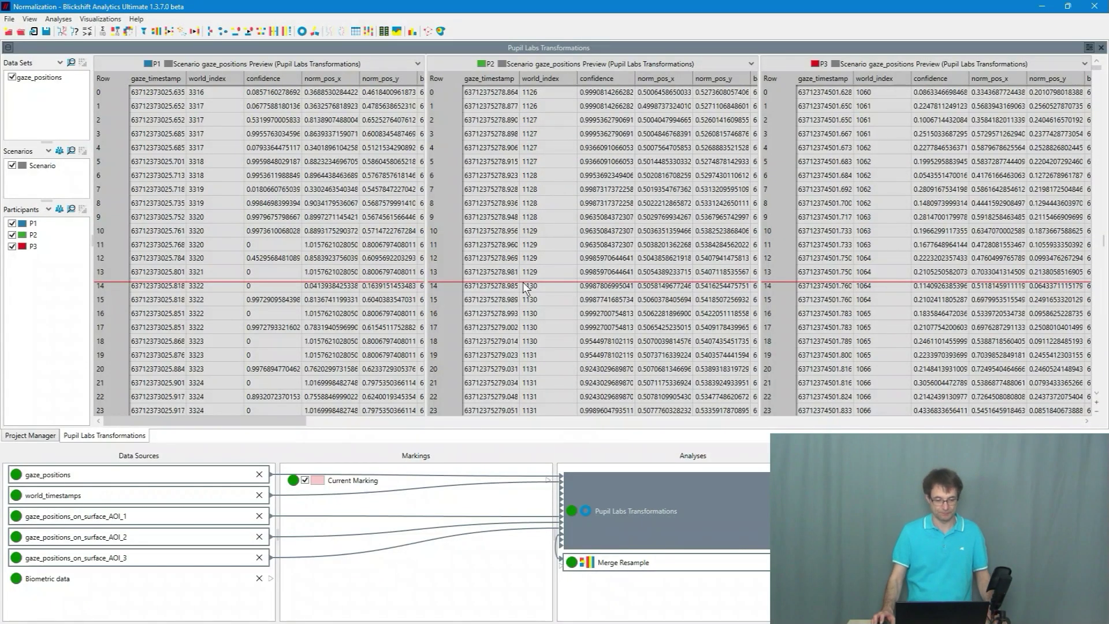
# Step: Move the time marker back to row 14, then bring up the Merge Resample analysis with its P1–P3 previews
pyautogui.click(504, 355)
pyautogui.moveTo(504, 353)
pyautogui.mouseDown()
pyautogui.moveTo(397, 345)
pyautogui.moveTo(19, 270)
pyautogui.mouseUp()
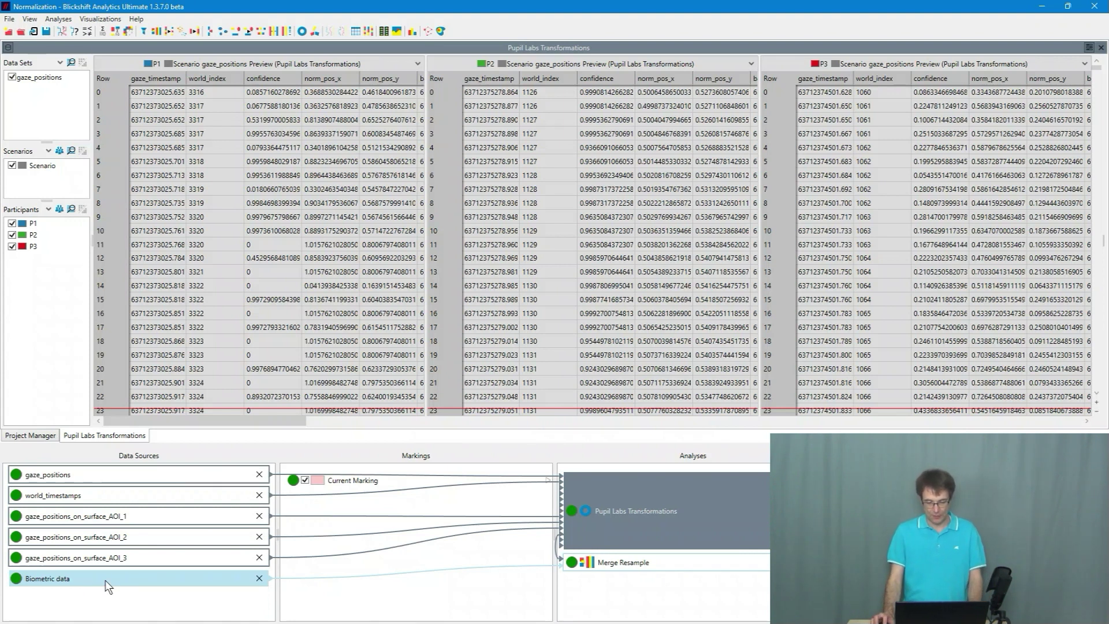
pyautogui.click(657, 564)
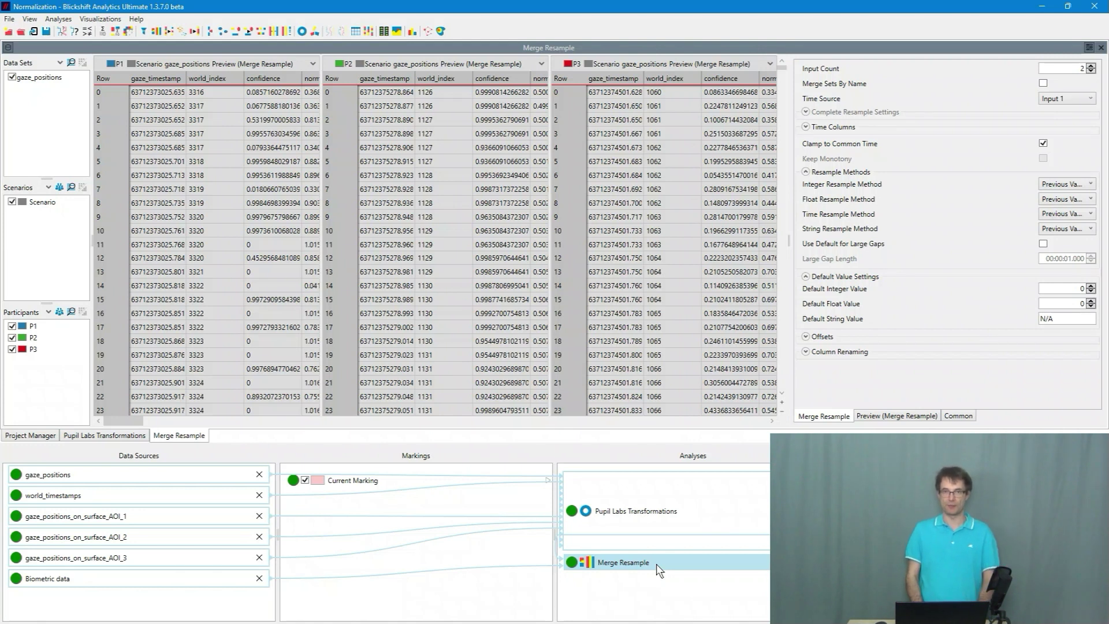
# Step: Add a Merge Resample line graph of GSR Conductance [uSiemens] showing P1, P2 and P3
pyautogui.rightClick(658, 569)
pyautogui.moveTo(747, 458)
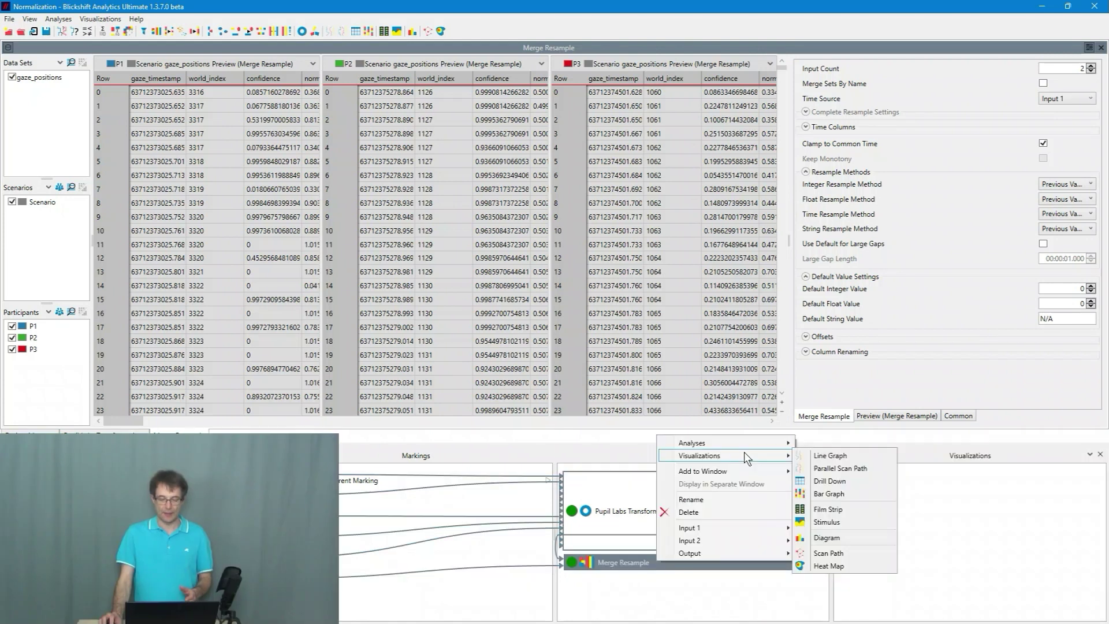
pyautogui.click(831, 455)
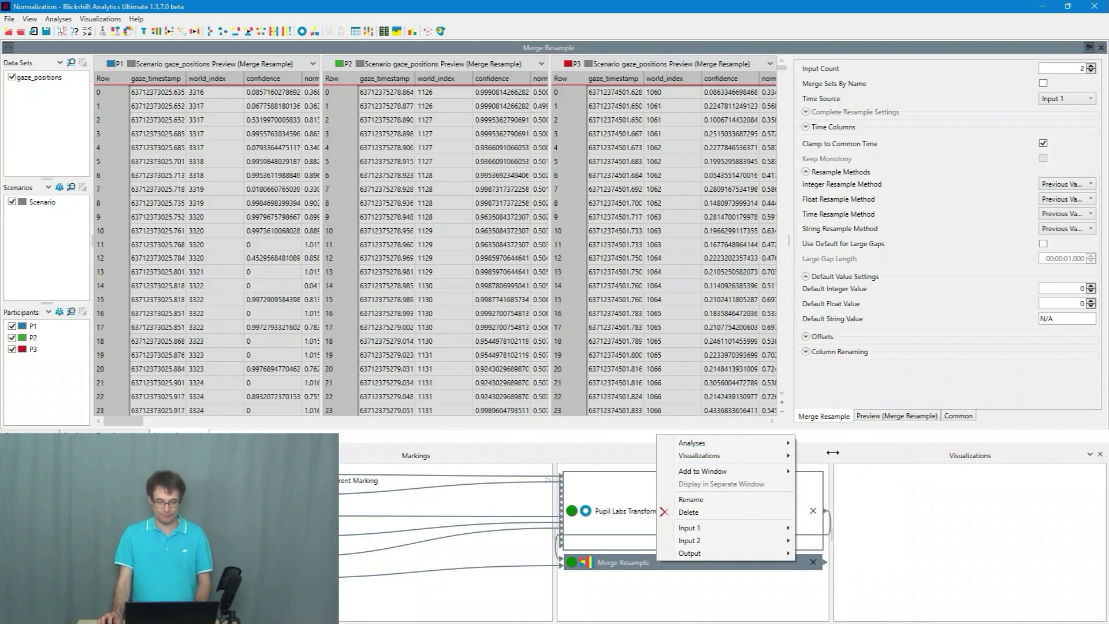
pyautogui.click(1076, 78)
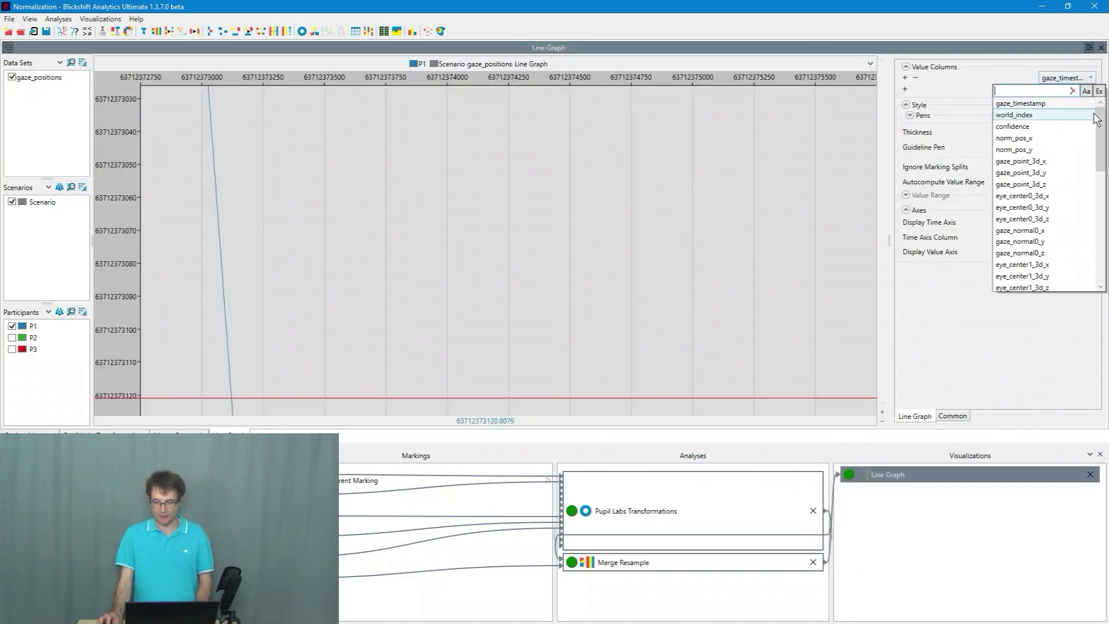
pyautogui.scroll(-10, 1096, 121)
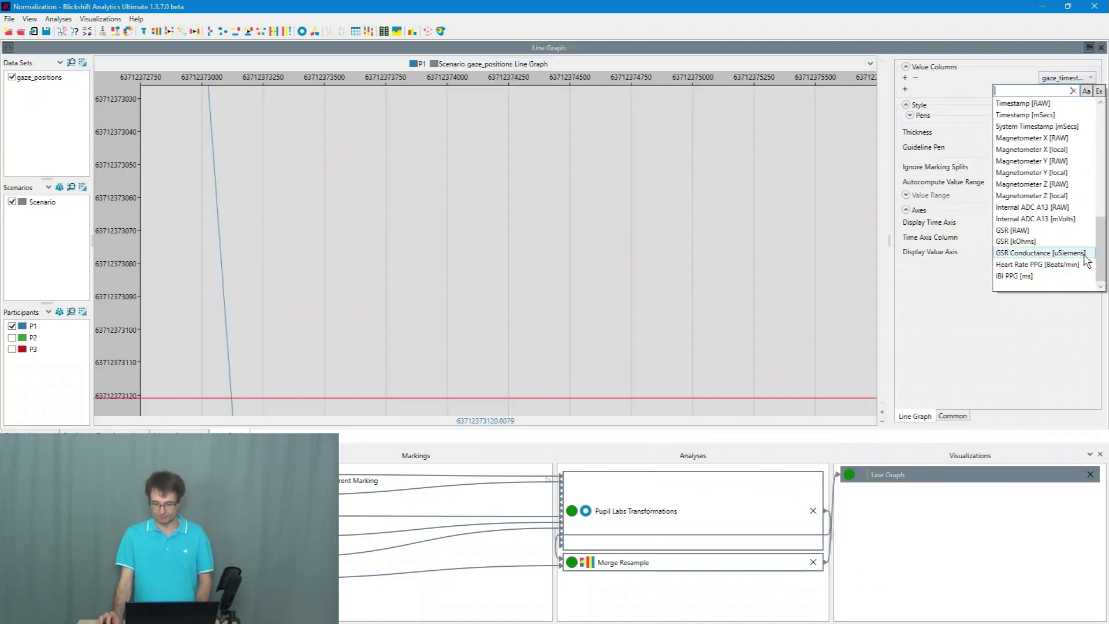
pyautogui.click(1084, 259)
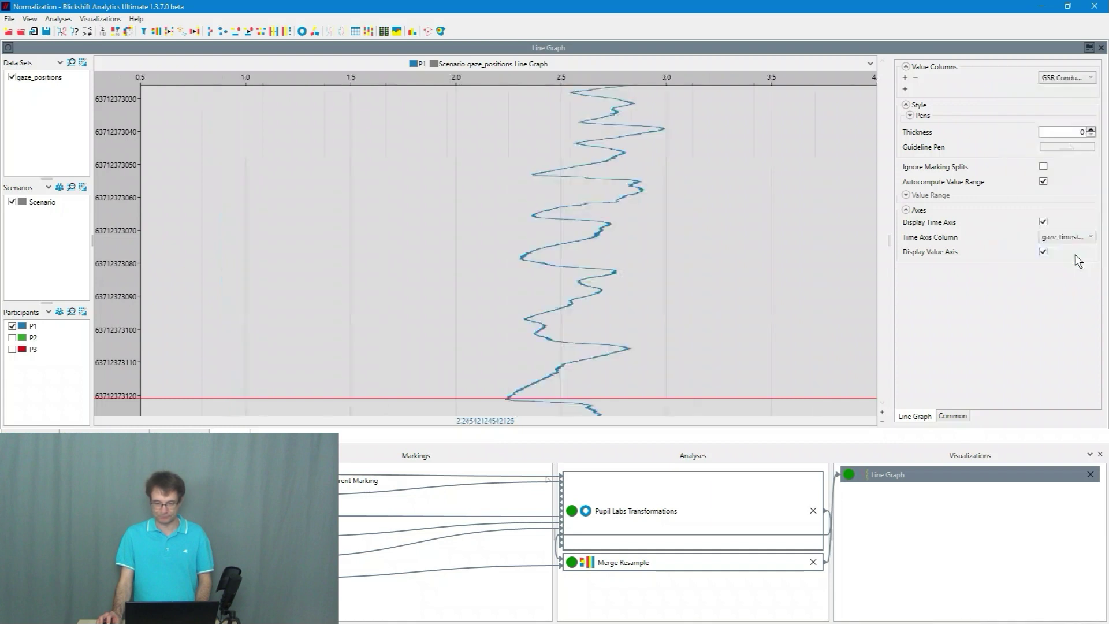
pyautogui.rightClick(55, 340)
pyautogui.click(81, 344)
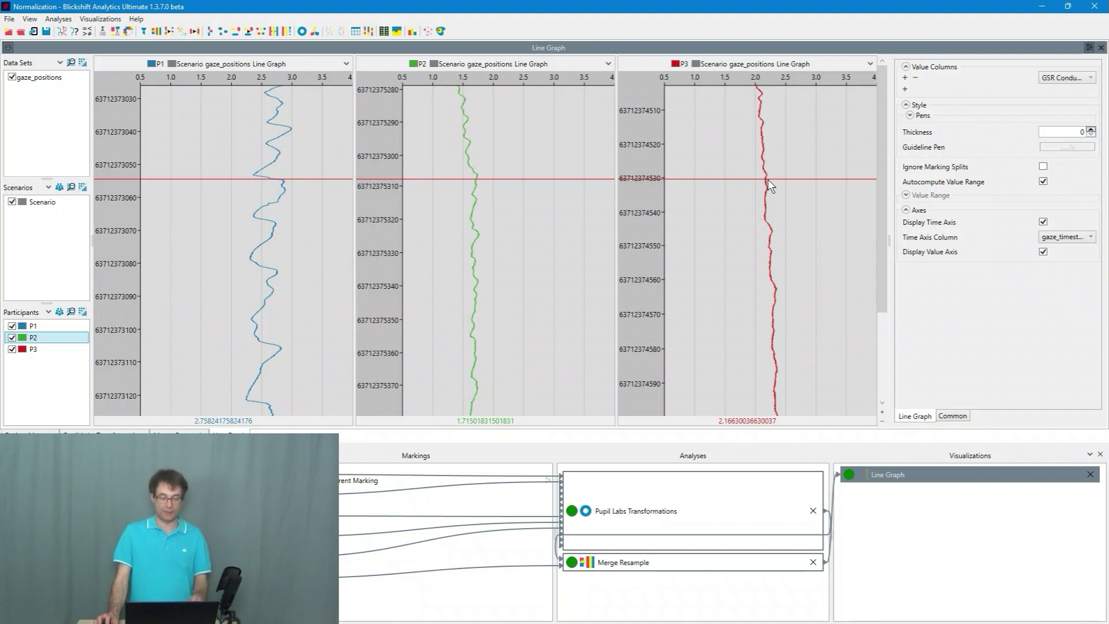
# Step: Add a Simple Statistics analysis to Merge Resample with participant tables stacked vertically
pyautogui.rightClick(671, 561)
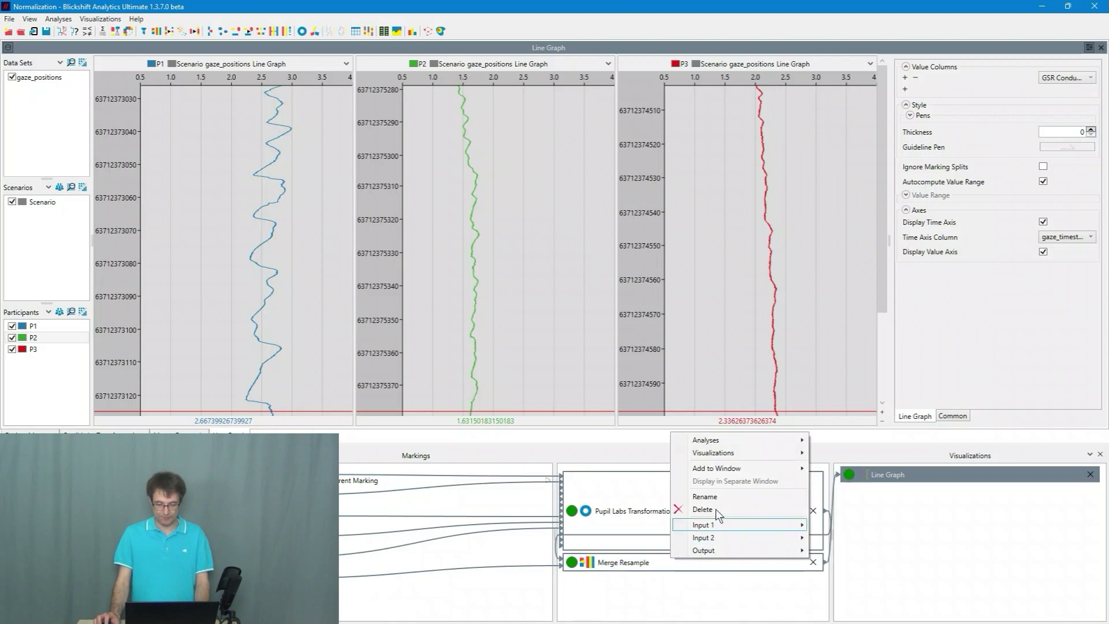
pyautogui.moveTo(730, 447)
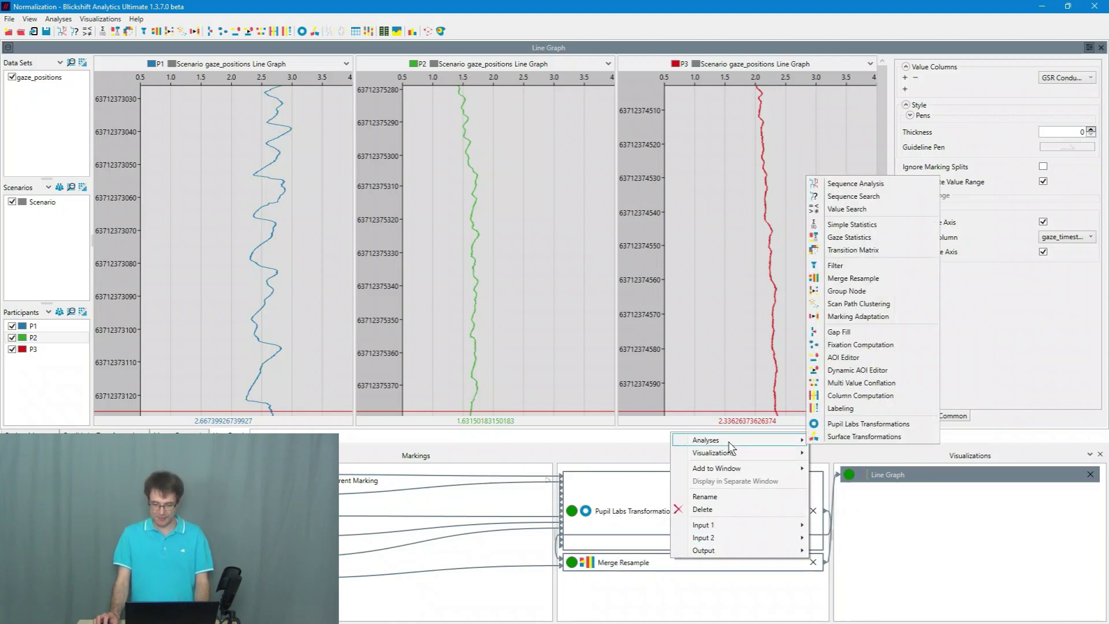
pyautogui.click(884, 224)
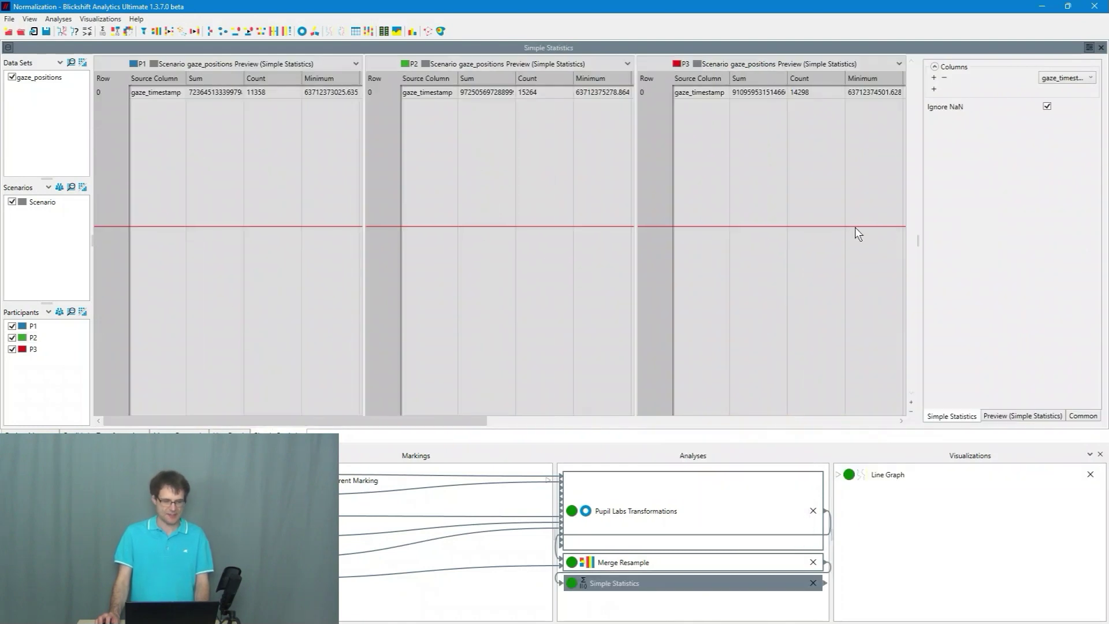
pyautogui.click(1084, 417)
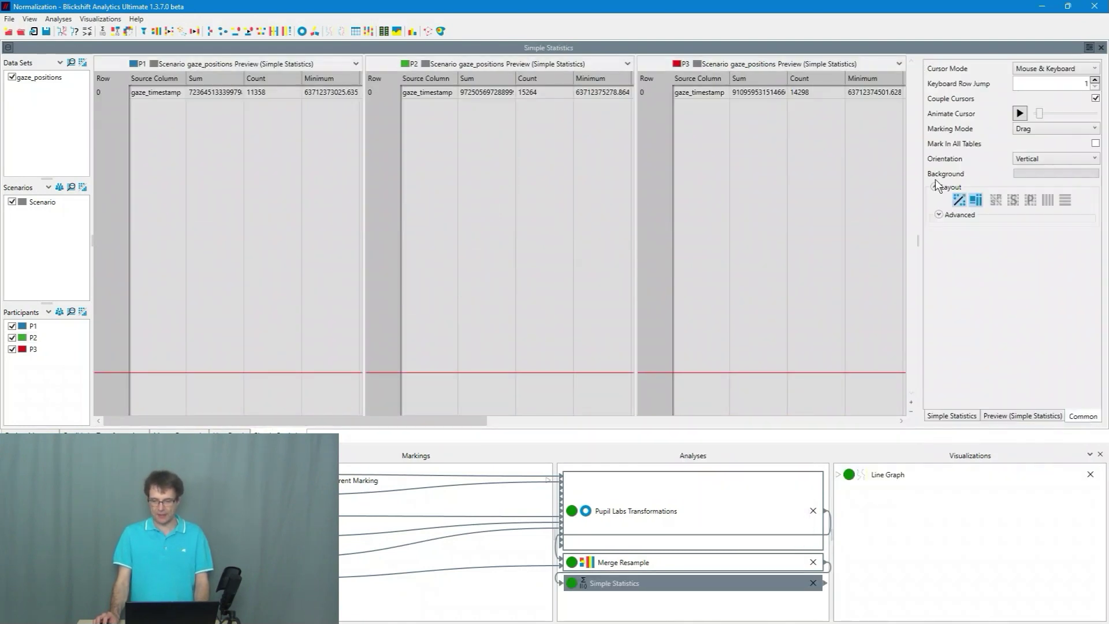
pyautogui.click(1066, 200)
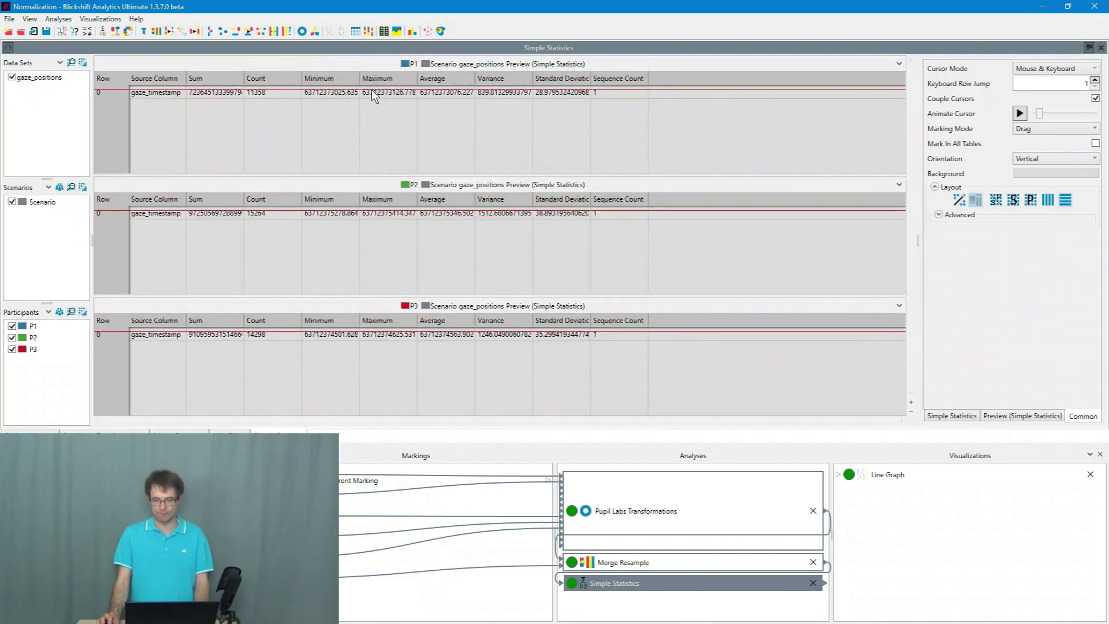
# Step: Summarise the GSR Conductance column in Simple Statistics, then return to Merge Resample
pyautogui.click(935, 418)
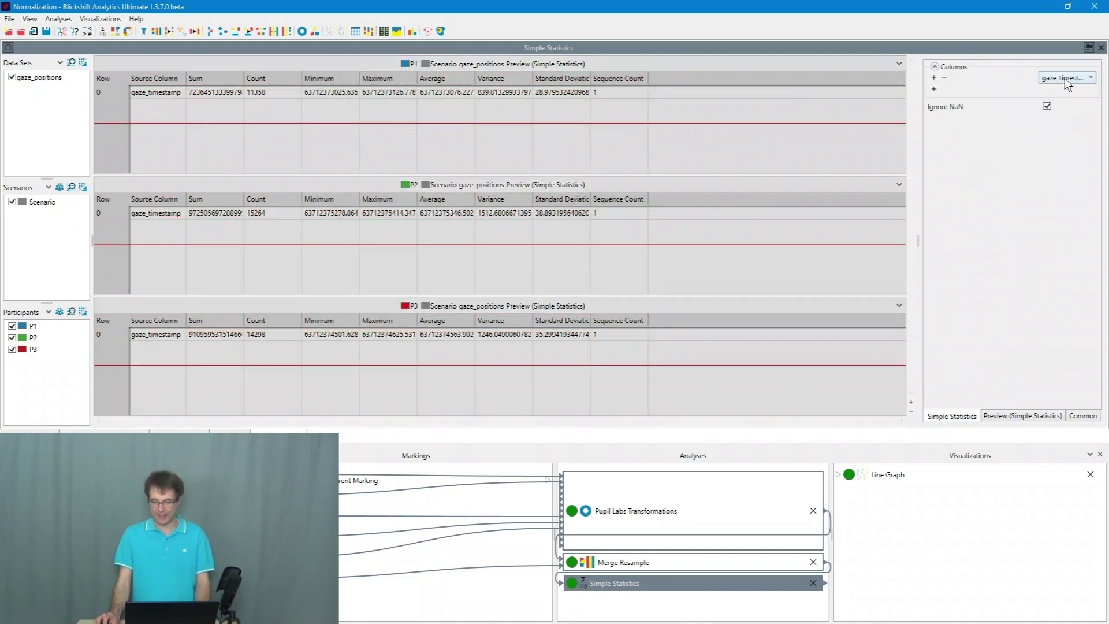
pyautogui.click(1066, 78)
pyautogui.moveTo(1103, 144); pyautogui.dragTo(1104, 278)
pyautogui.click(1076, 257)
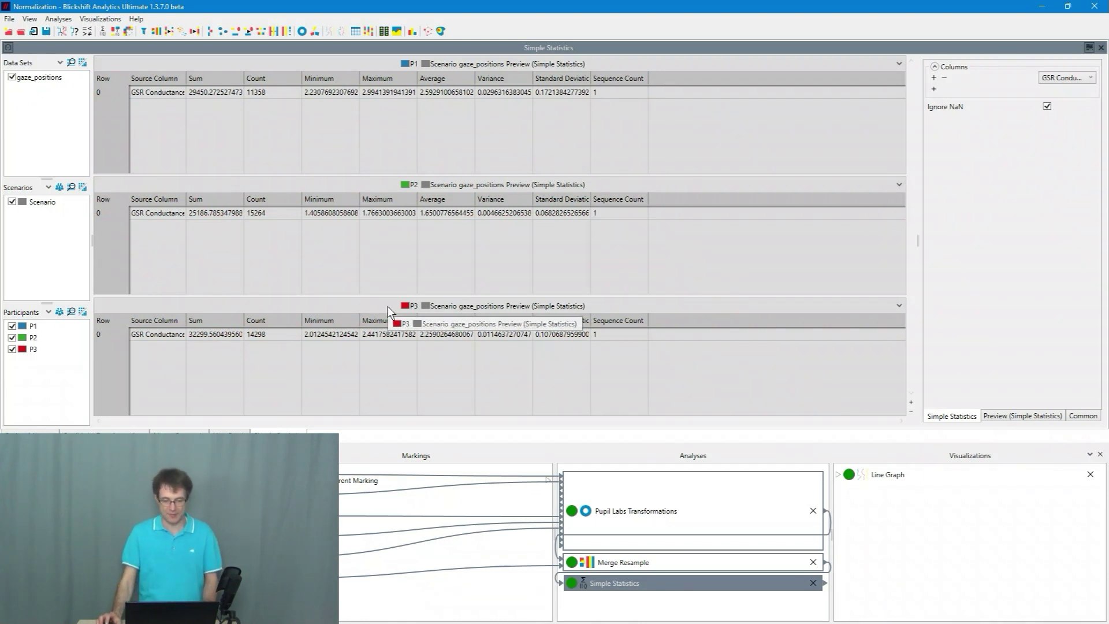
pyautogui.click(746, 564)
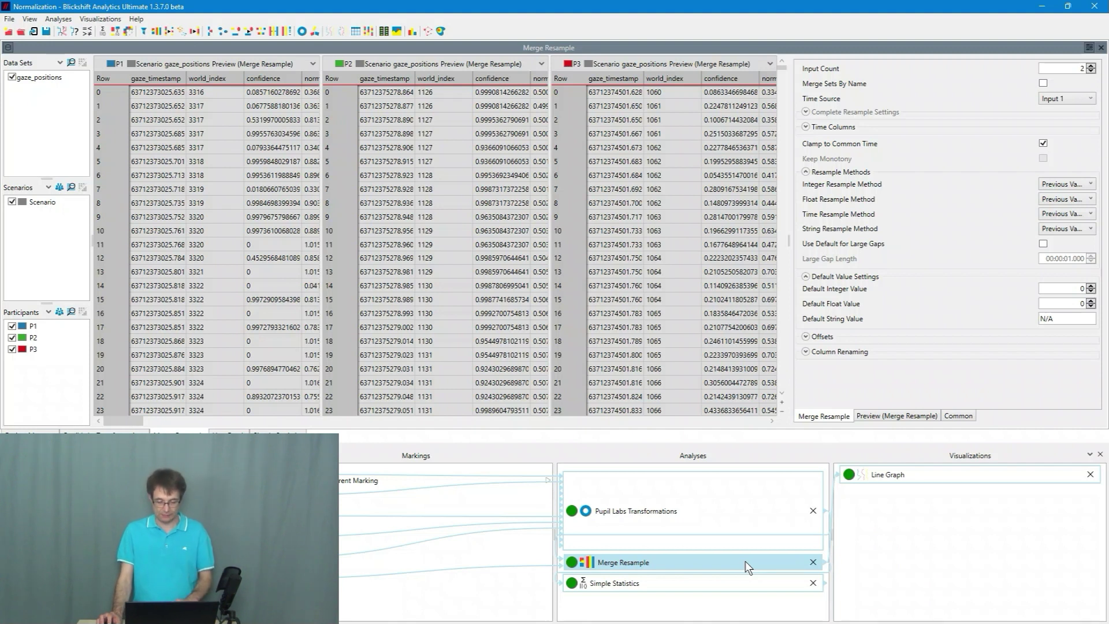
# Step: Add a Column Computation analysis previewing only P1, with the GSR Conductance column widened
pyautogui.rightClick(745, 564)
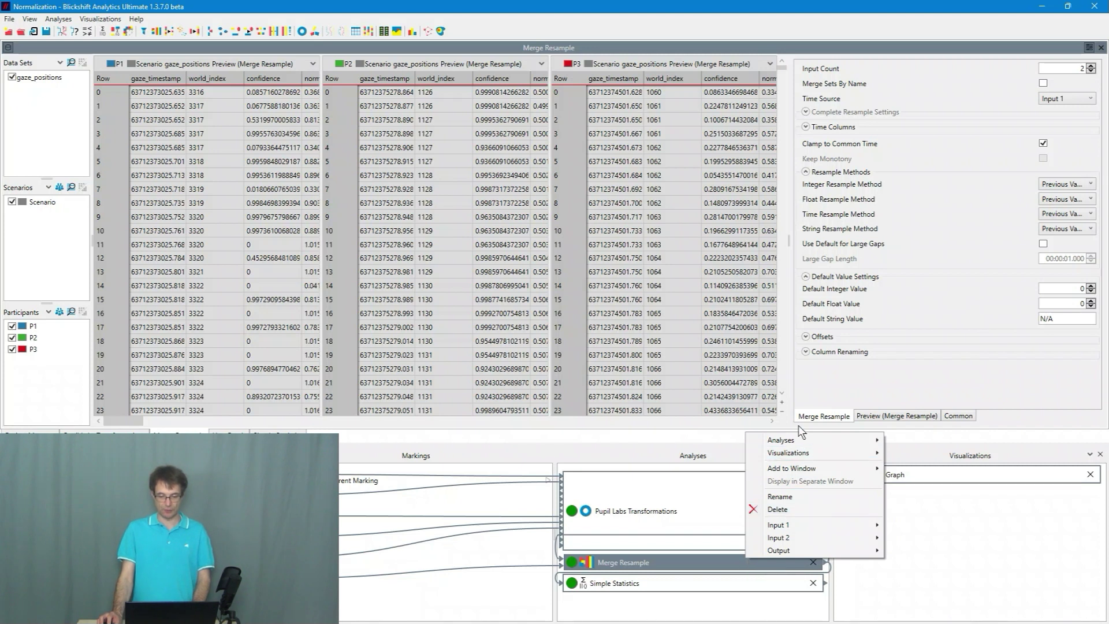
pyautogui.moveTo(801, 442)
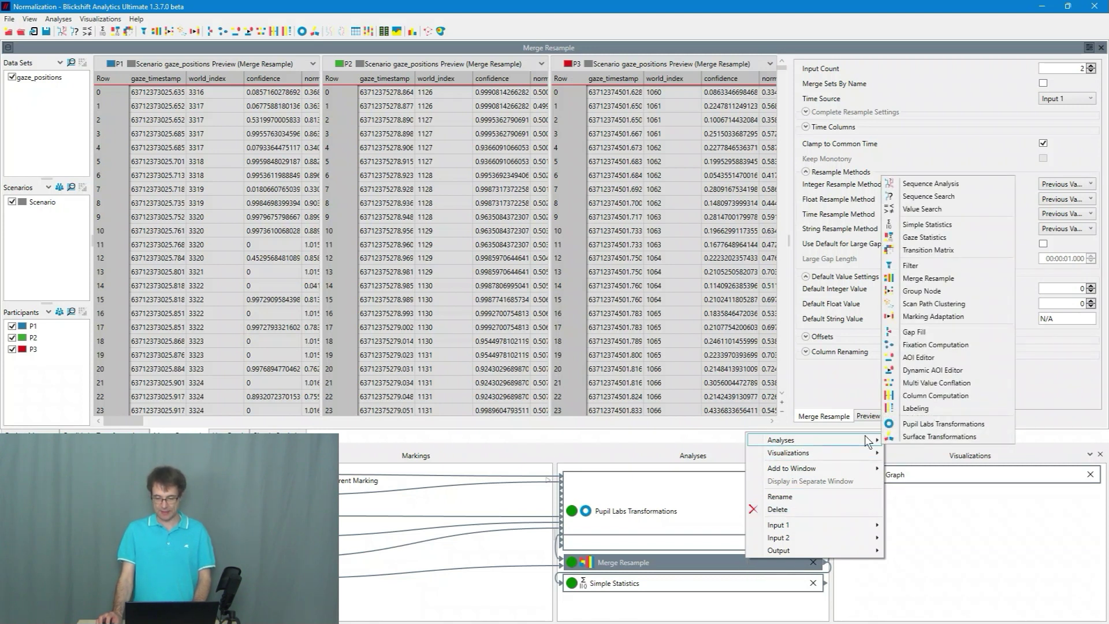
pyautogui.press('Escape')
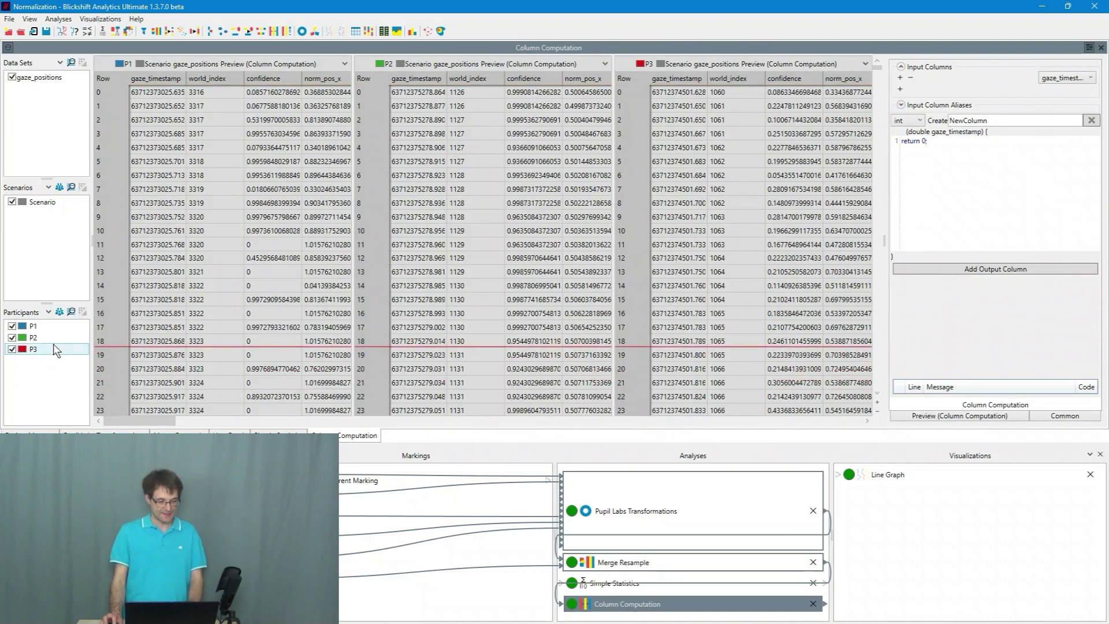
pyautogui.click(12, 337)
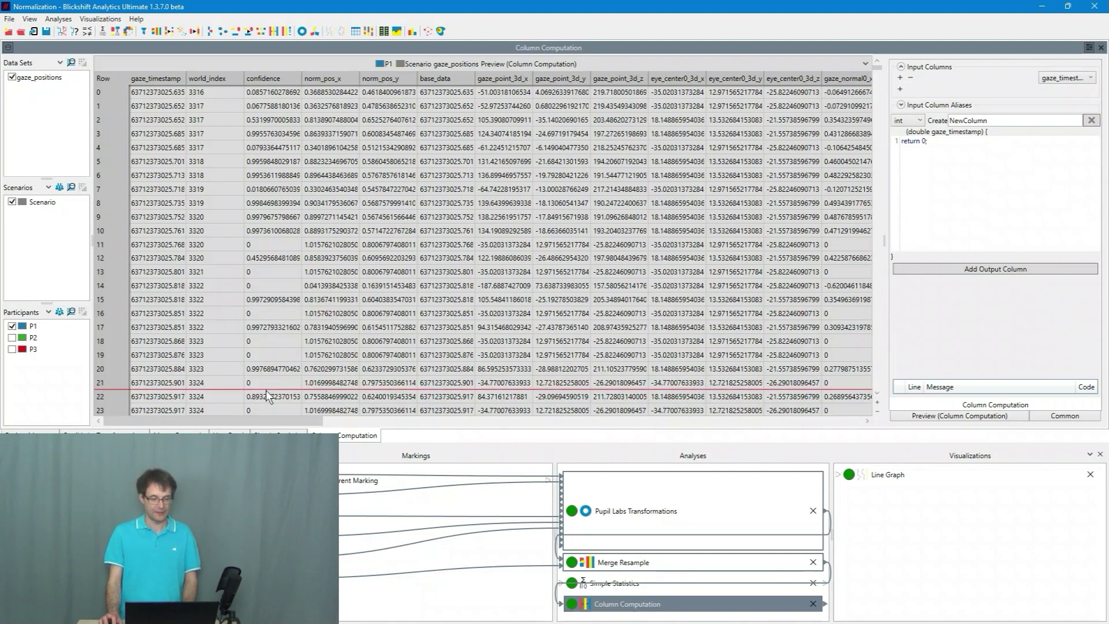
pyautogui.moveTo(268, 418); pyautogui.dragTo(857, 408)
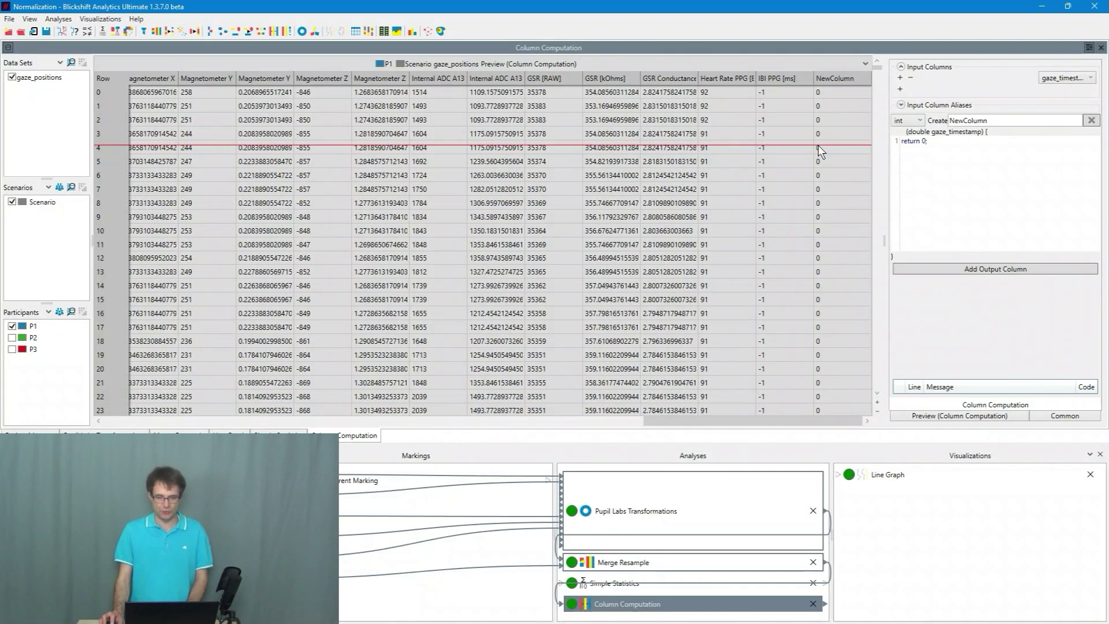
pyautogui.moveTo(698, 77); pyautogui.dragTo(740, 77)
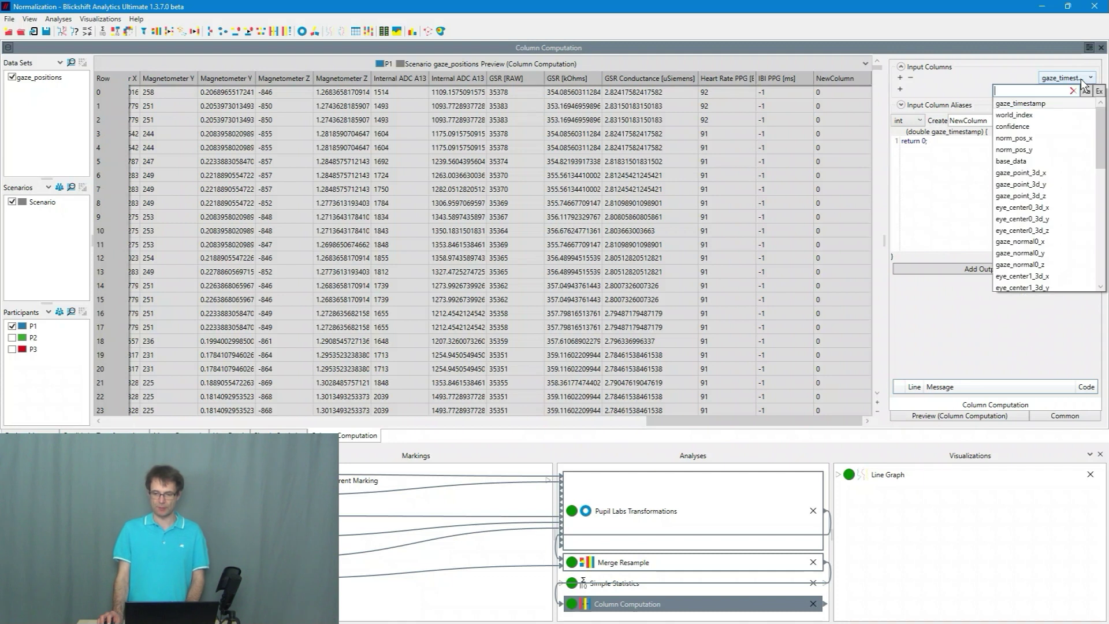
# Step: Use GSR Conductance [uSiemens] as input and output a double column named GSR_normalized
pyautogui.moveTo(1101, 118); pyautogui.dragTo(1106, 234)
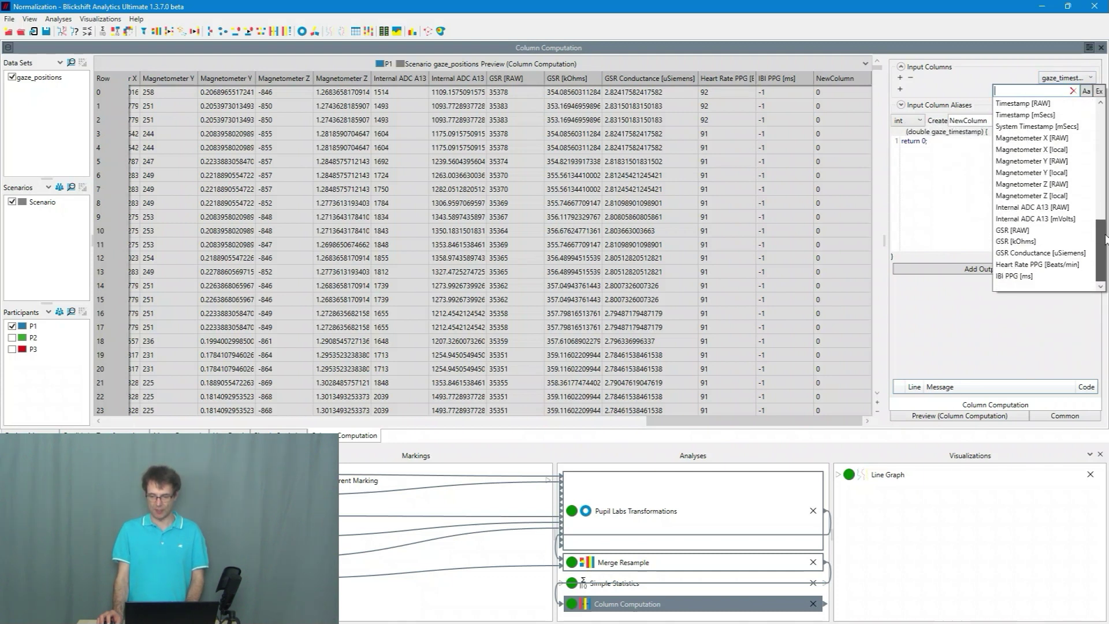
pyautogui.click(1067, 254)
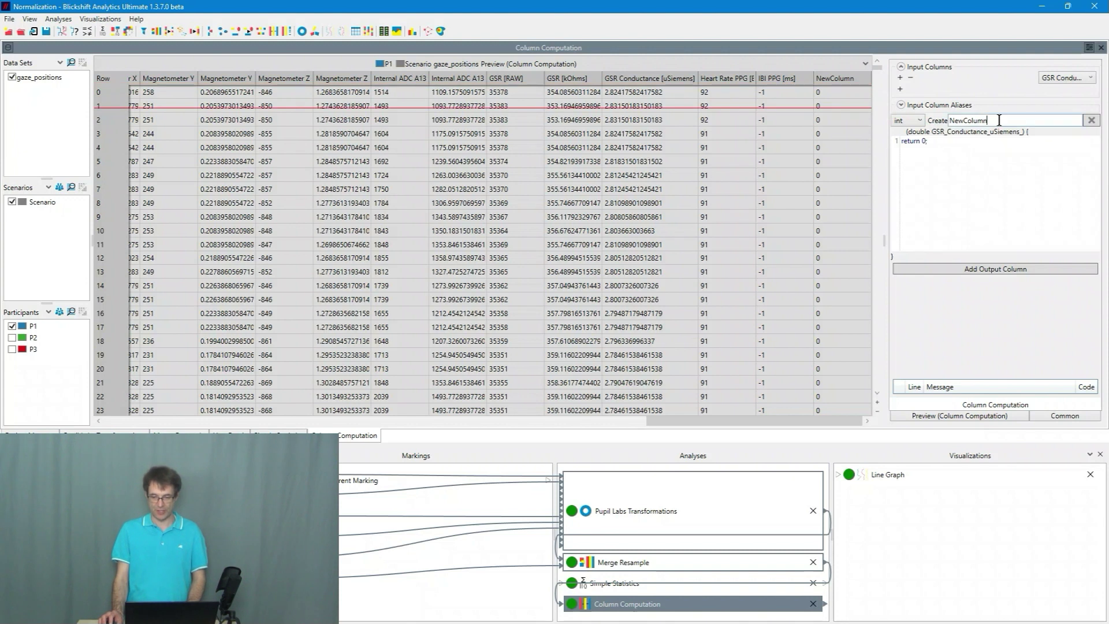
pyautogui.moveTo(997, 122); pyautogui.dragTo(905, 122)
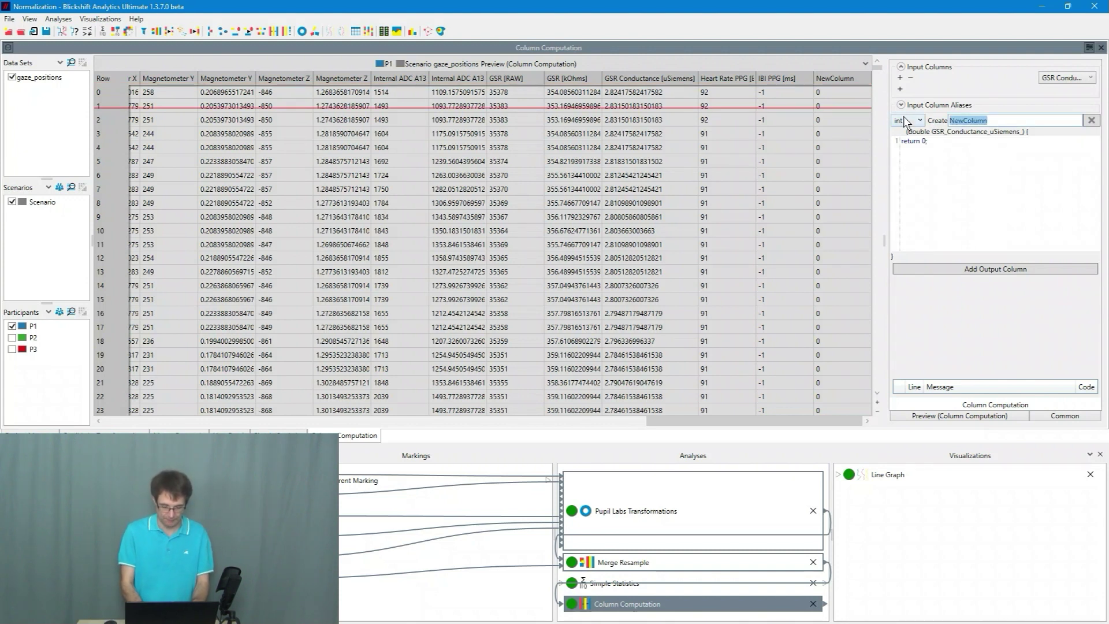
pyautogui.write('GSR_normalized')
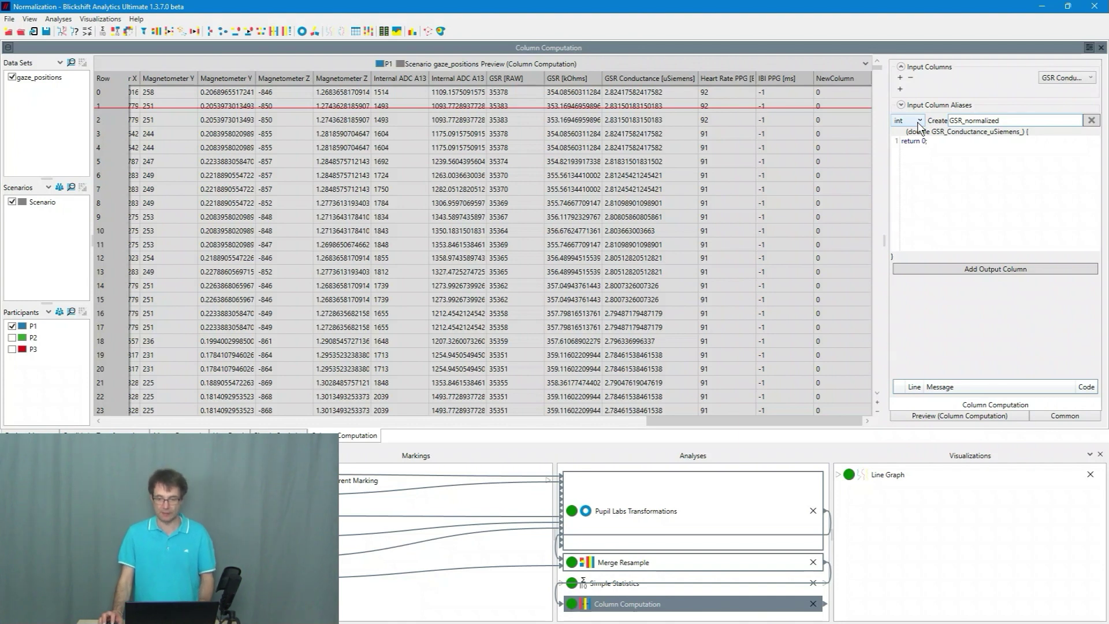
pyautogui.click(918, 123)
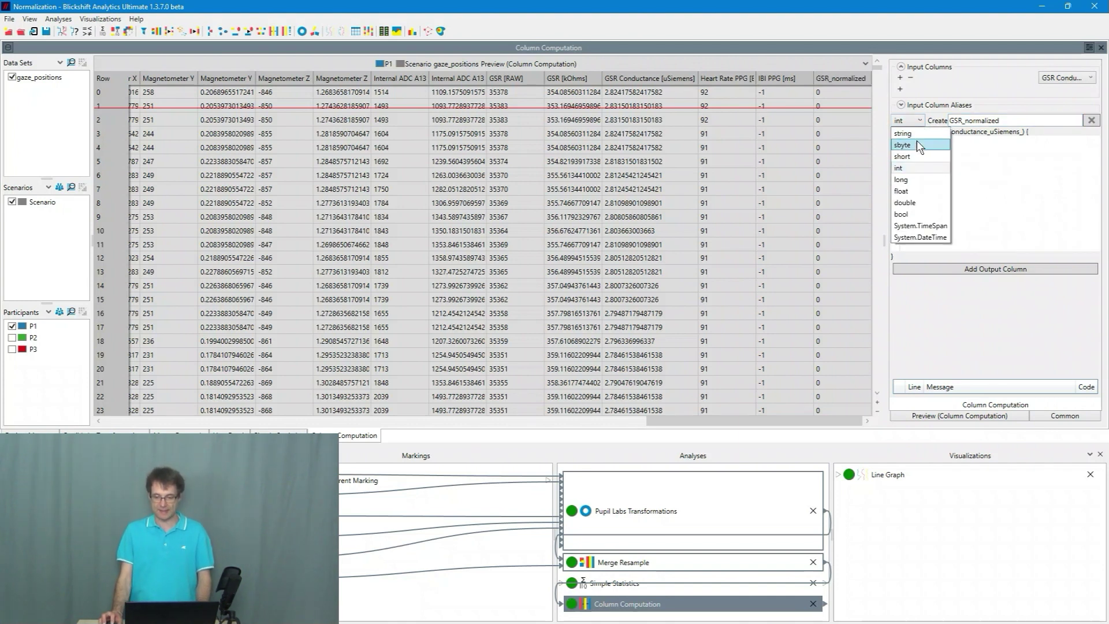
pyautogui.click(921, 203)
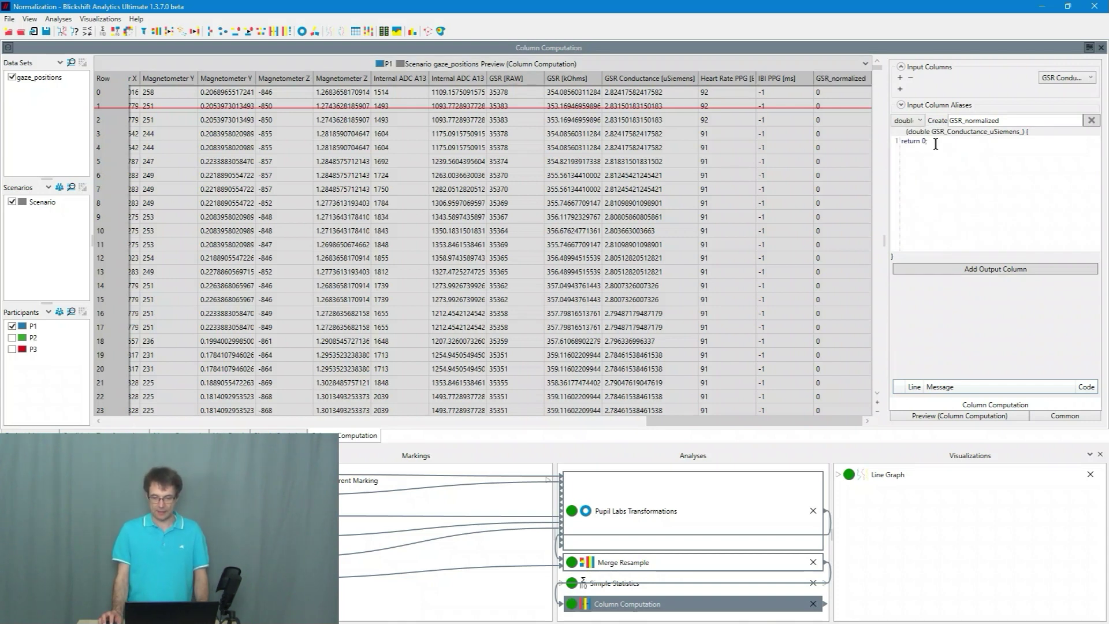
pyautogui.moveTo(931, 141); pyautogui.dragTo(888, 141)
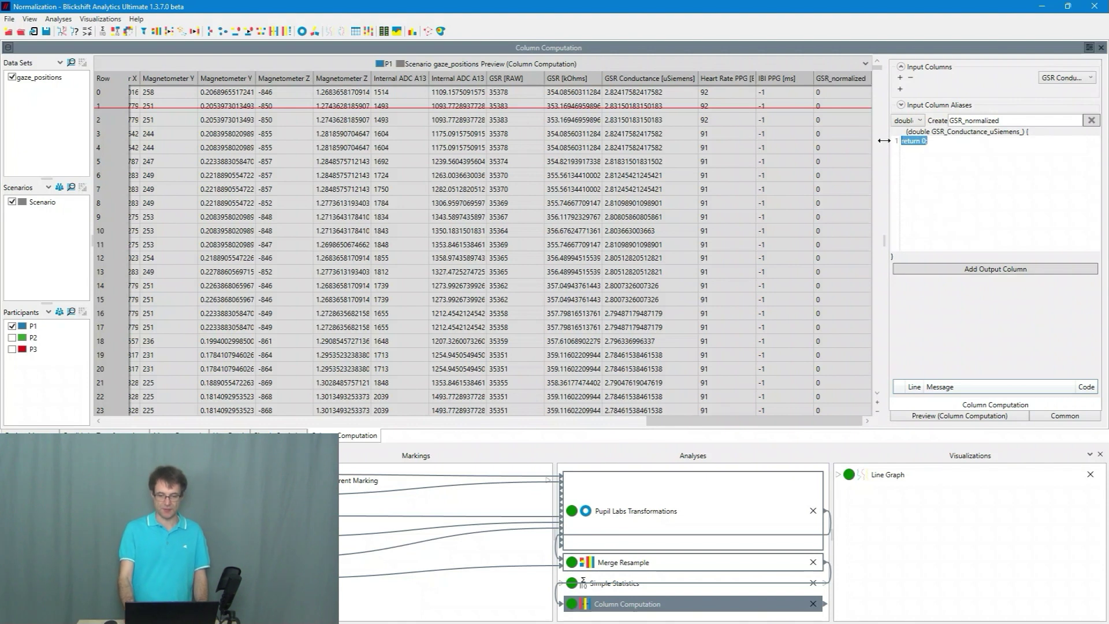
# Step: Replace the placeholder return with 'double max = 2.99413919413919;', P1's copied GSR maximum
pyautogui.press('BackSpace')
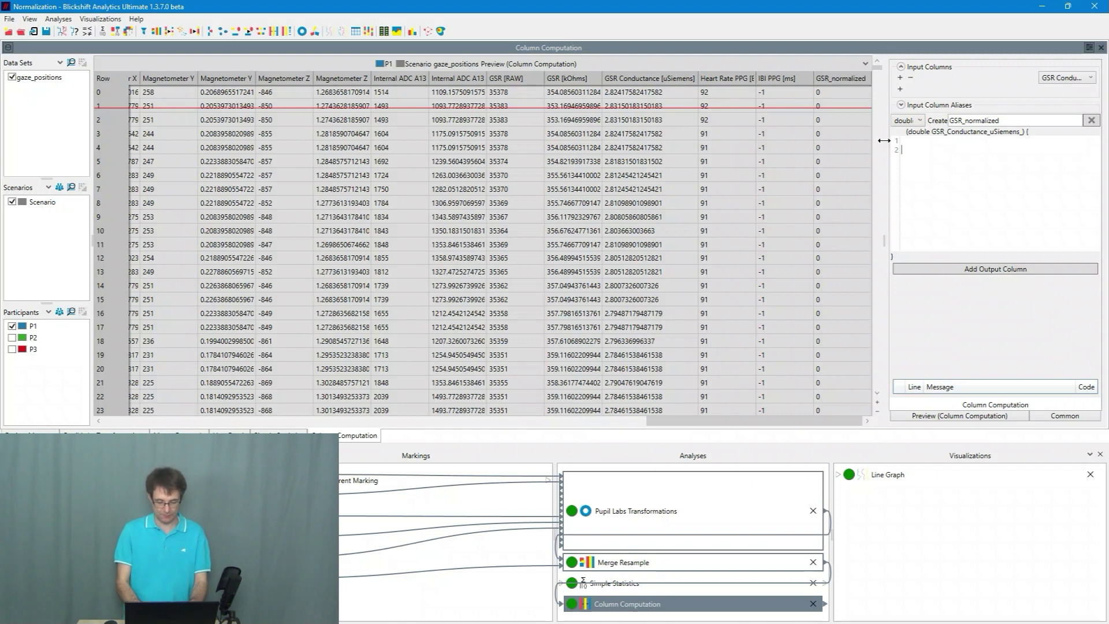
pyautogui.write('ouble ')
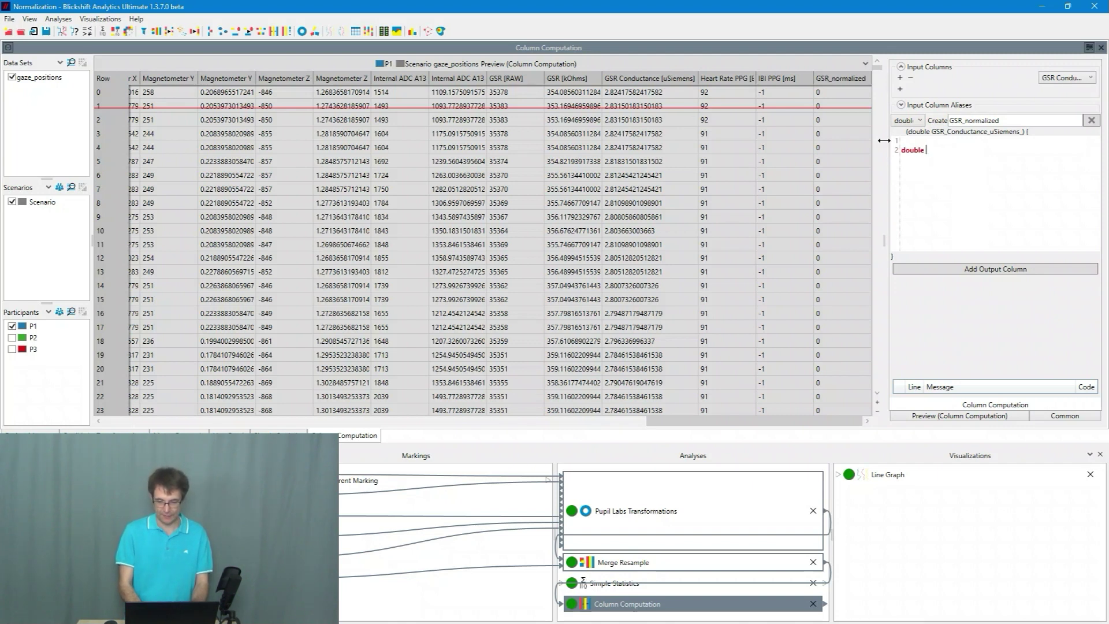
pyautogui.write('max =')
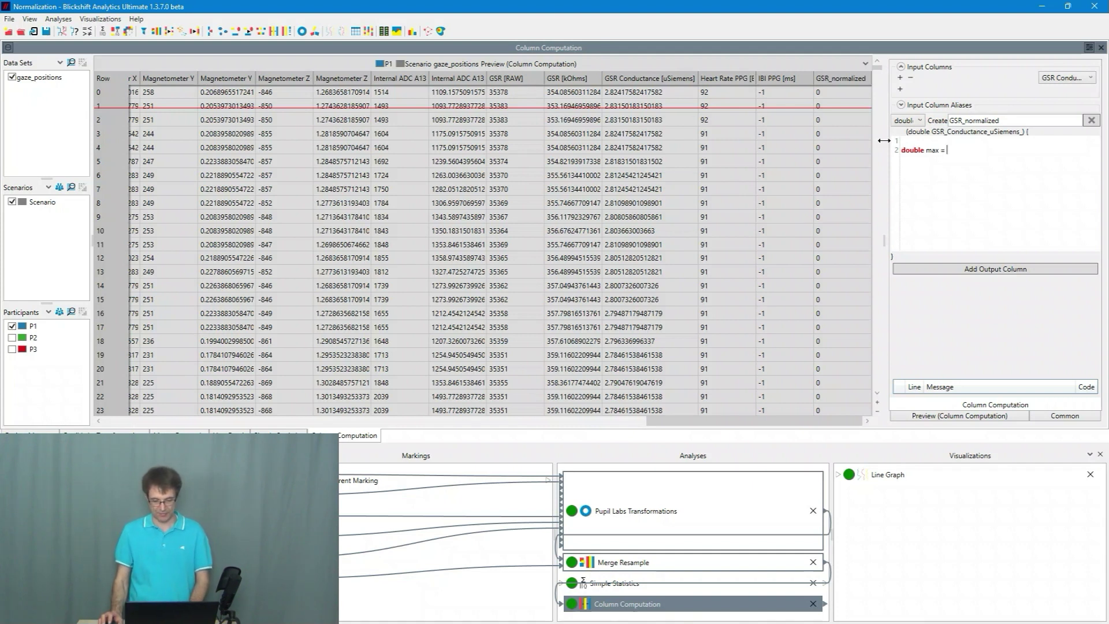
pyautogui.click(654, 586)
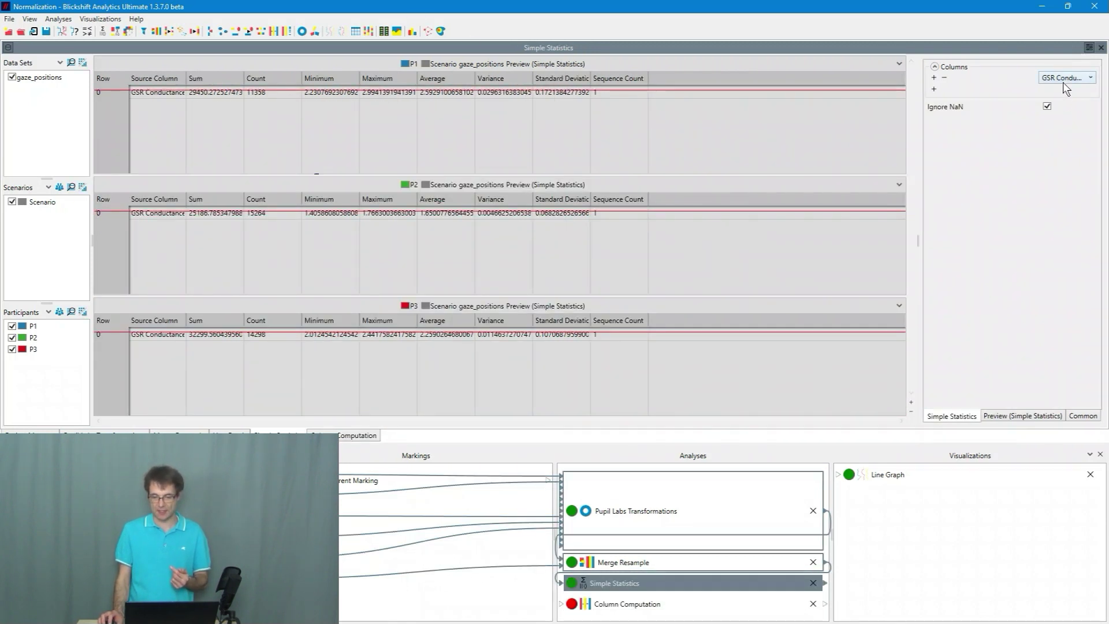
pyautogui.rightClick(389, 92)
pyautogui.click(425, 99)
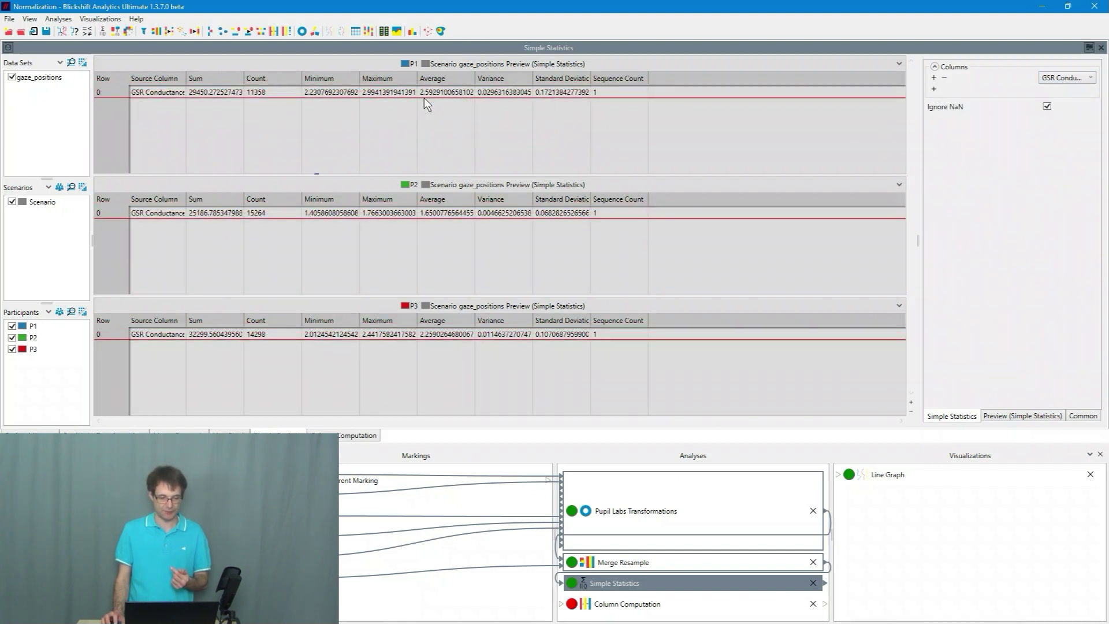
pyautogui.click(648, 604)
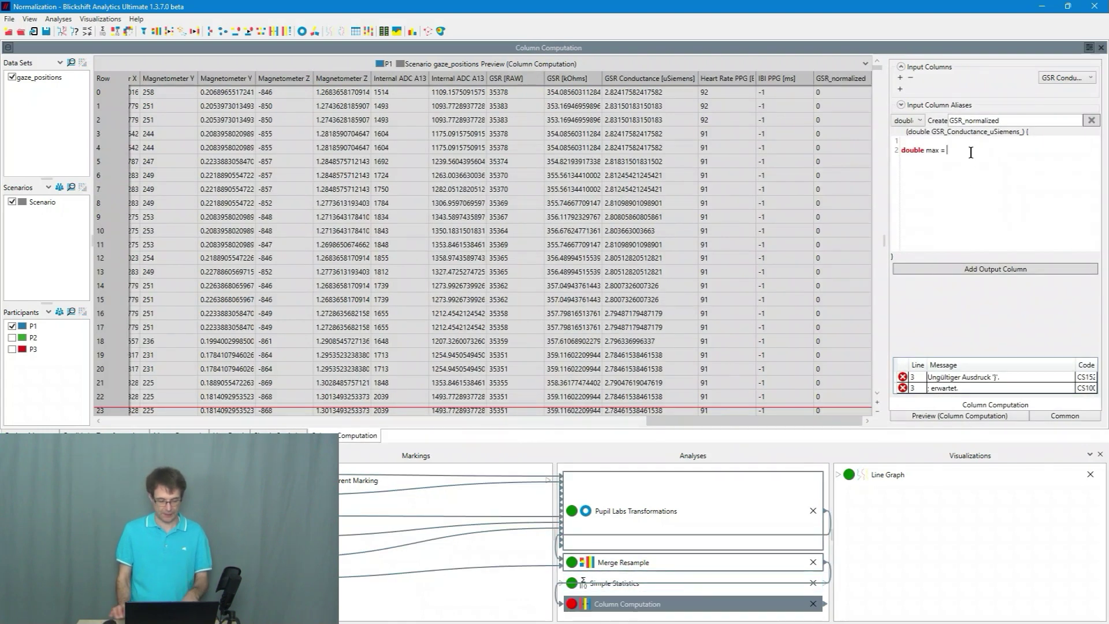
pyautogui.write('2.99413919413919')
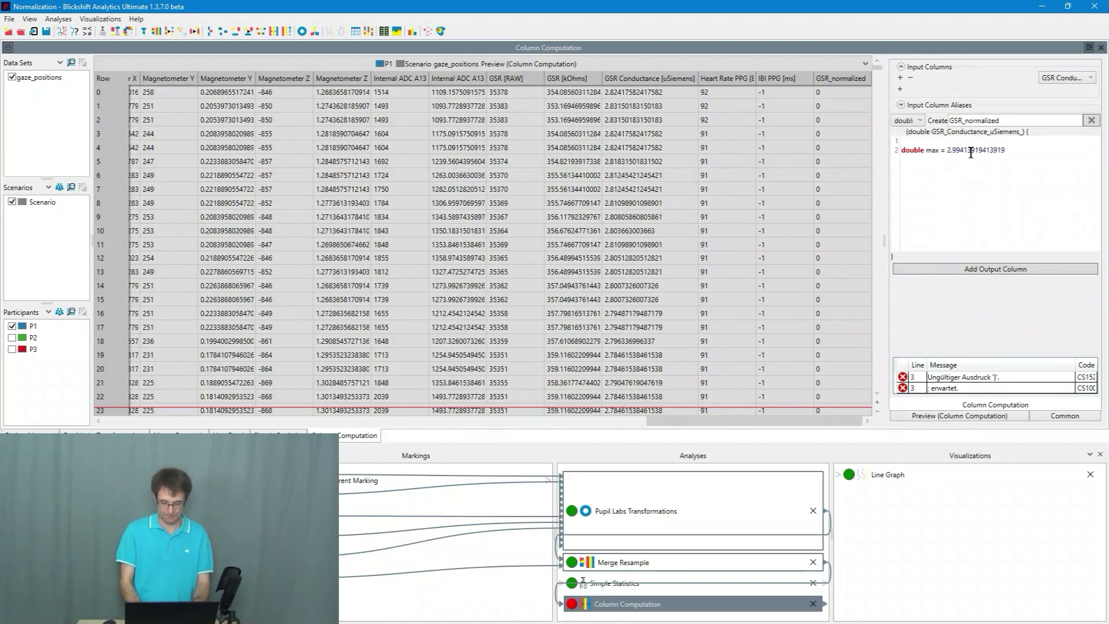
pyautogui.write(';')
pyautogui.press('Return')
# Step: Start a 'double min =' line and copy P1's minimum GSR value from Simple Statistics
pyautogui.write('double n')
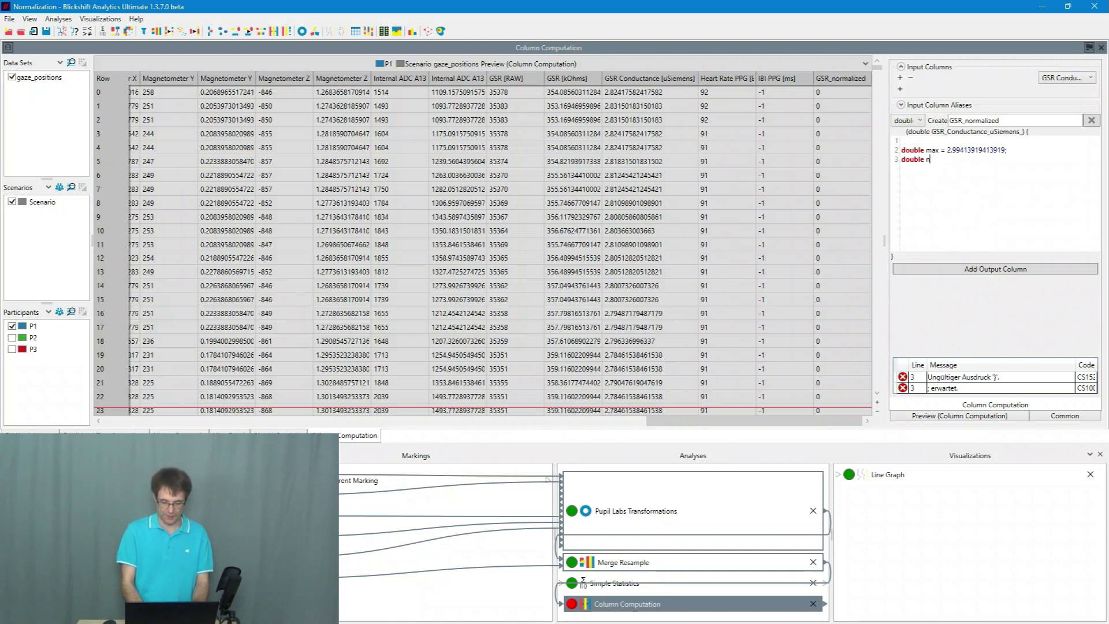
pyautogui.write('orm')
pyautogui.press('BackSpace')
pyautogui.press('BackSpace')
pyautogui.press('BackSpace')
pyautogui.press('BackSpace')
pyautogui.write('min =')
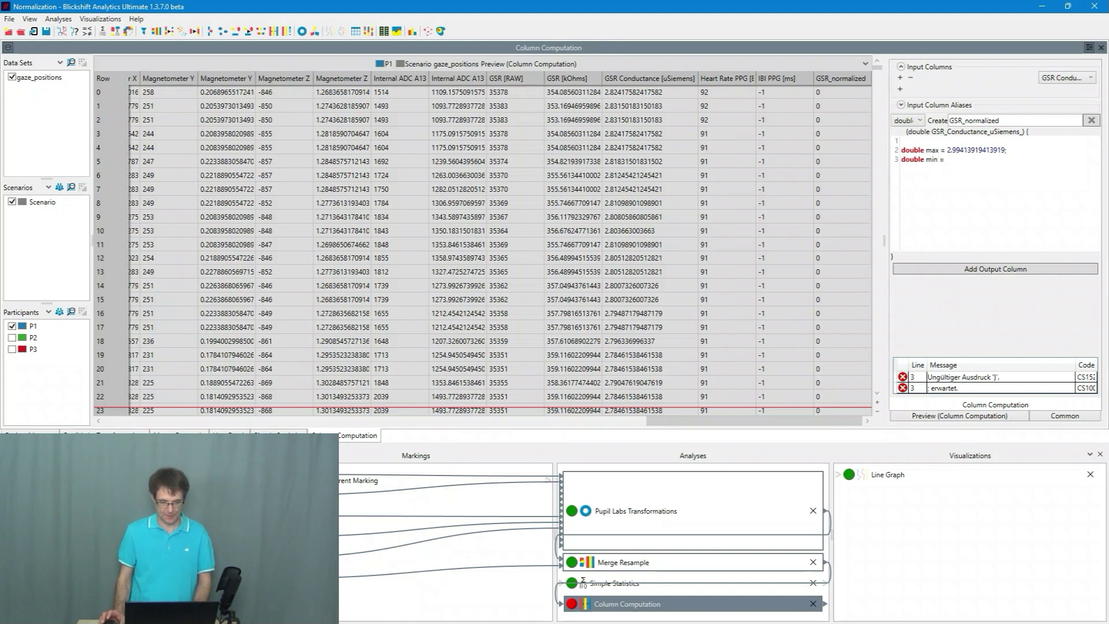
pyautogui.click(701, 583)
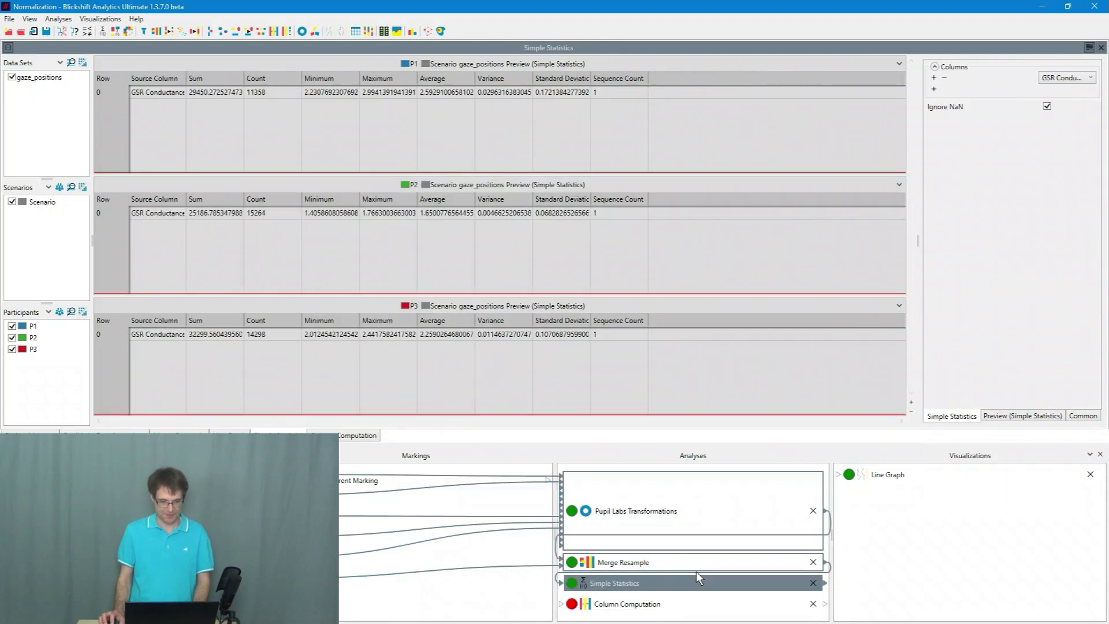
pyautogui.rightClick(323, 98)
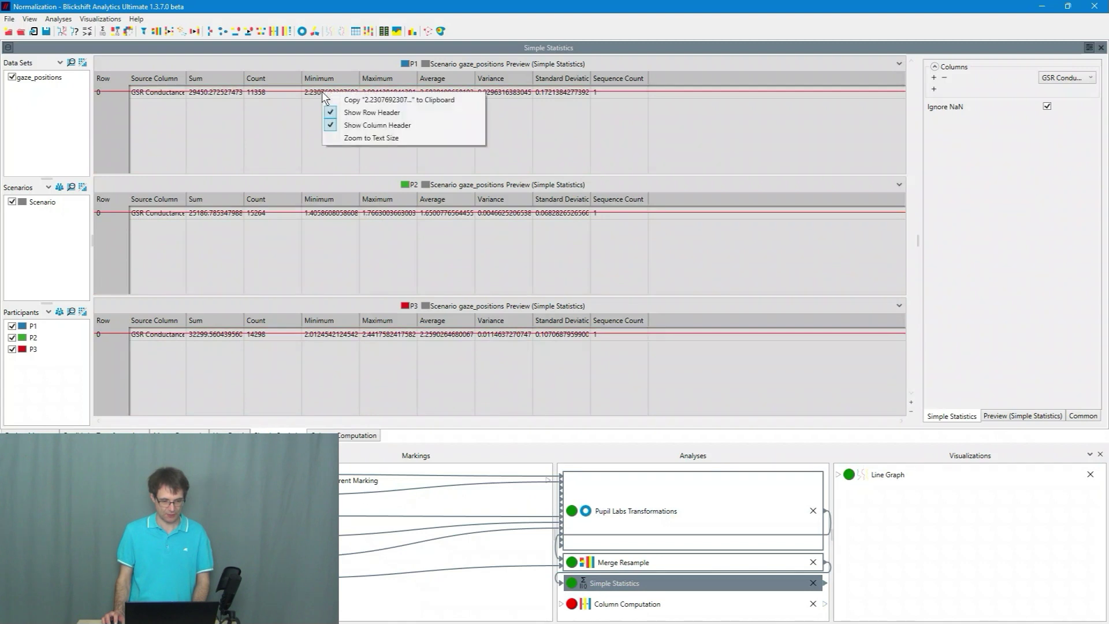
pyautogui.click(352, 103)
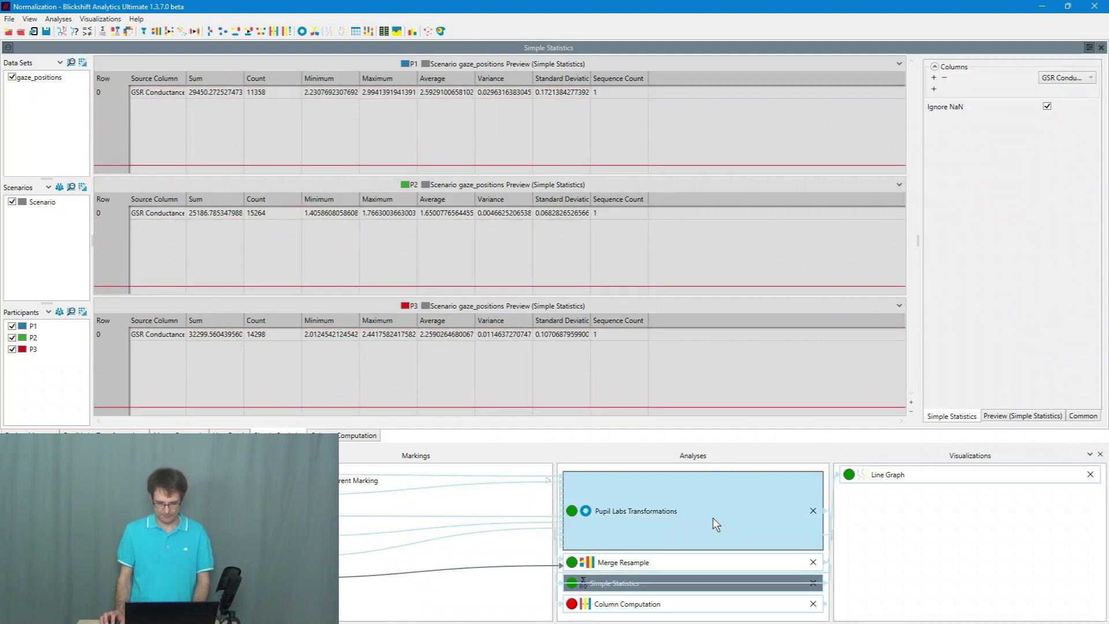
pyautogui.click(665, 605)
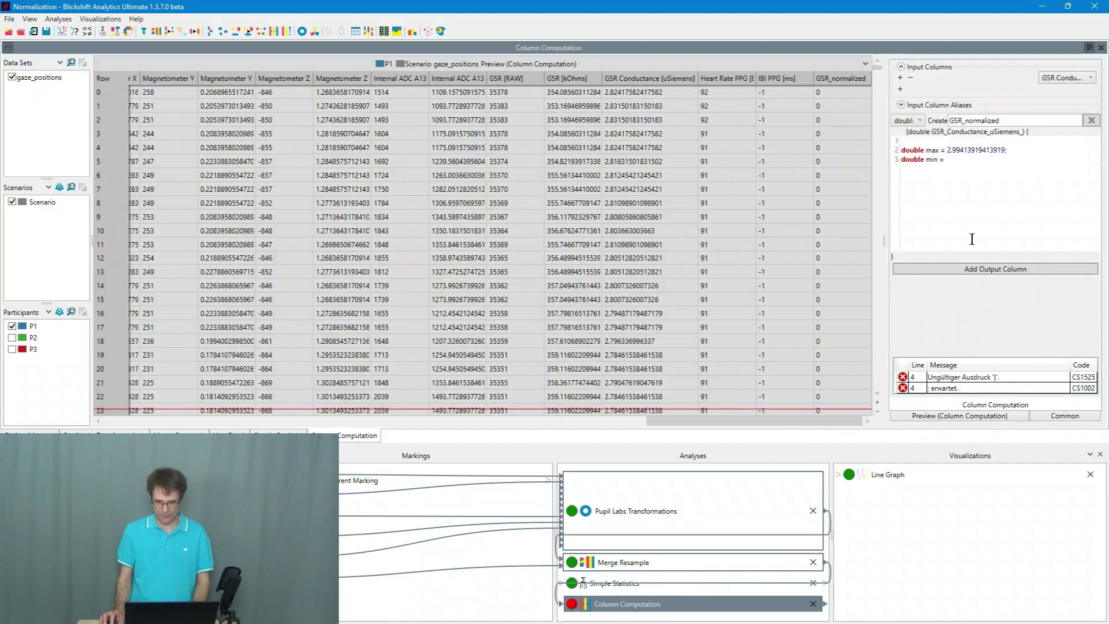
# Step: Paste min = 2.23076923076923 and add 'double offsetValue = GSR_Conductance_uSiemens_ - min', widening the editor
pyautogui.click(966, 164)
pyautogui.write('2.23076923076923')
pyautogui.write(';')
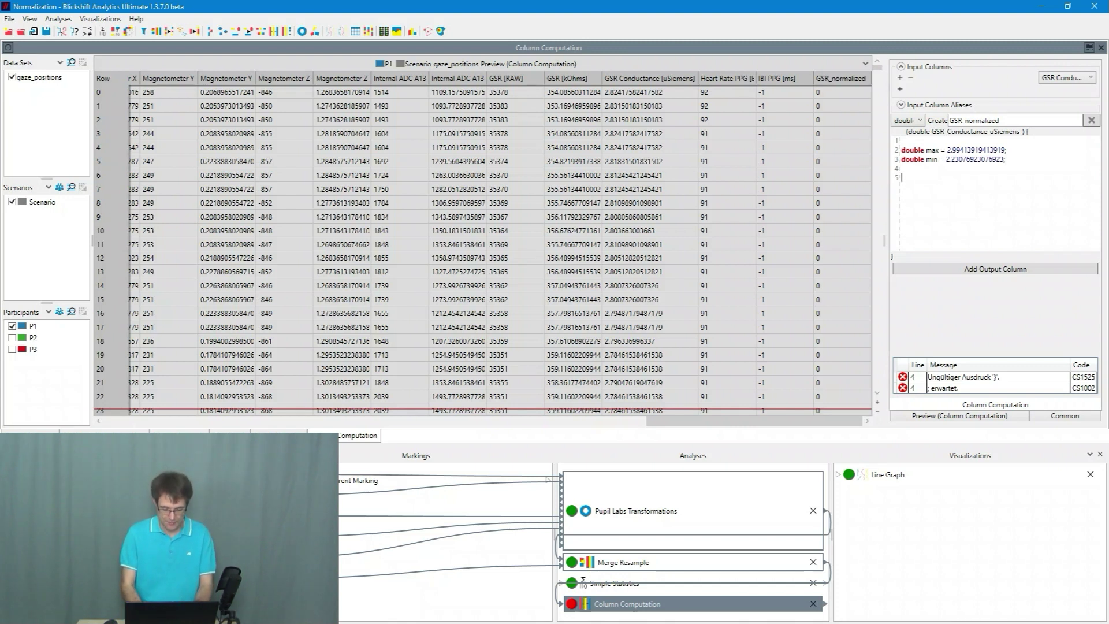
pyautogui.write('double offsetValue')
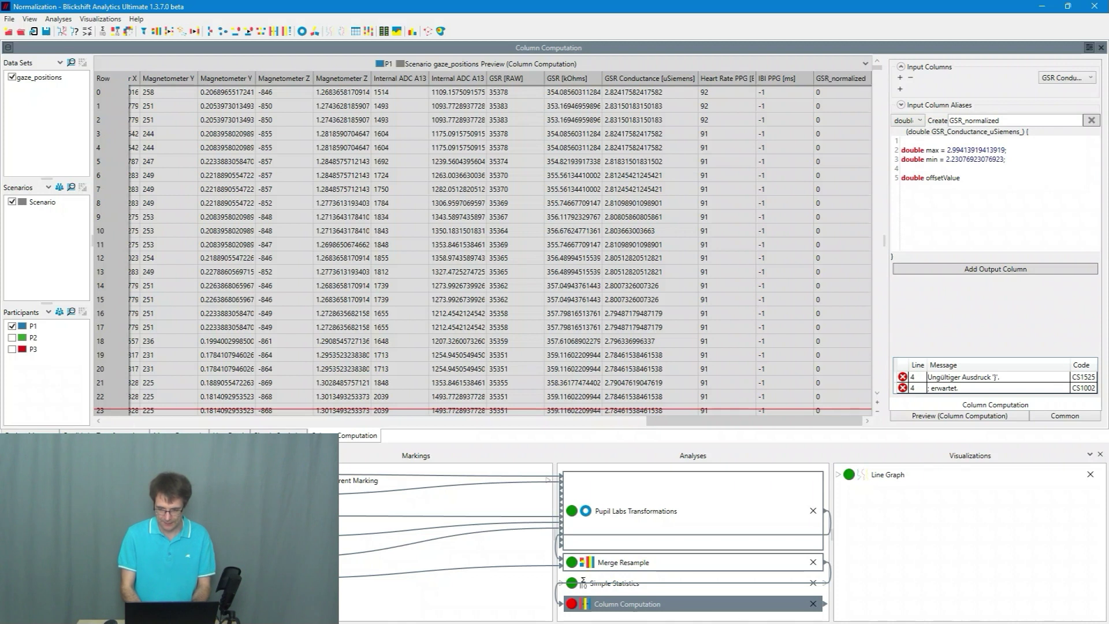
pyautogui.write(' = ')
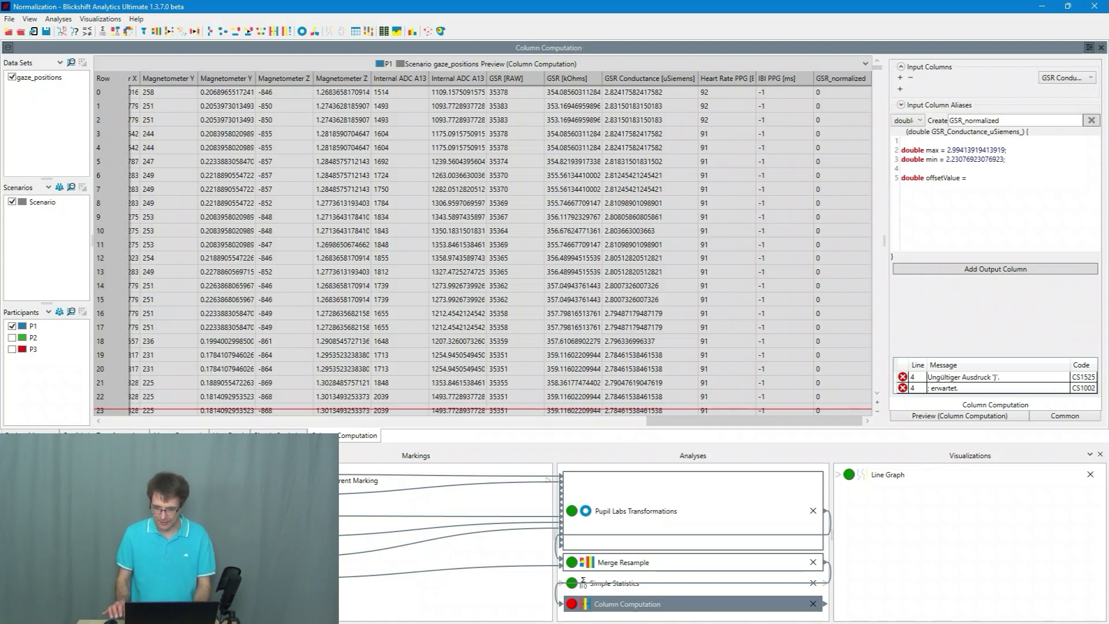
pyautogui.write('GSR')
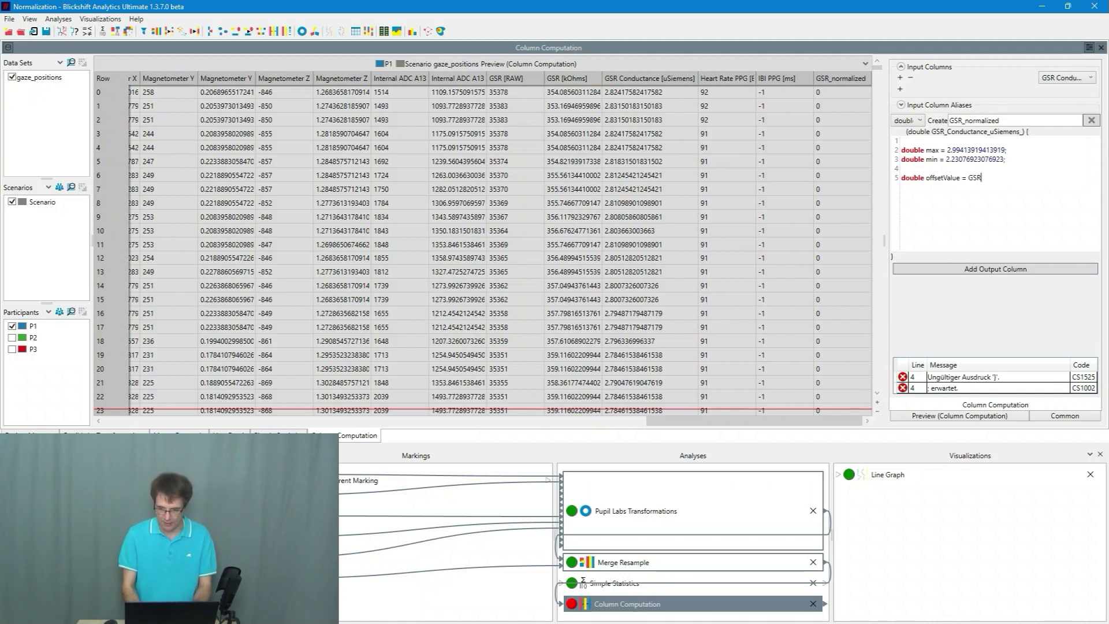
pyautogui.write('_Condu')
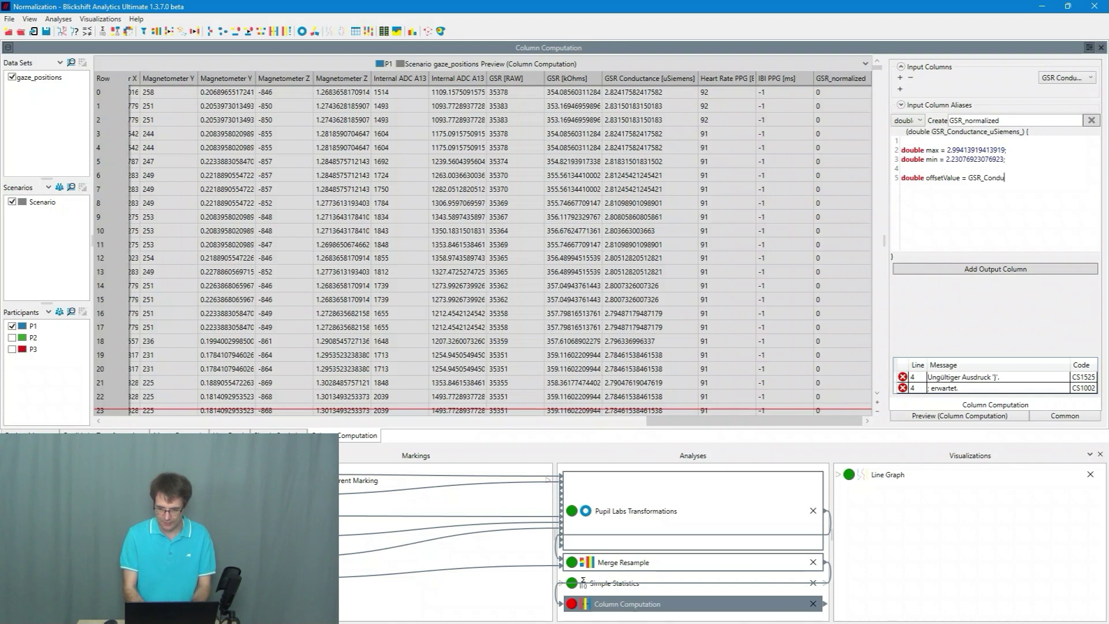
pyautogui.write('ctance')
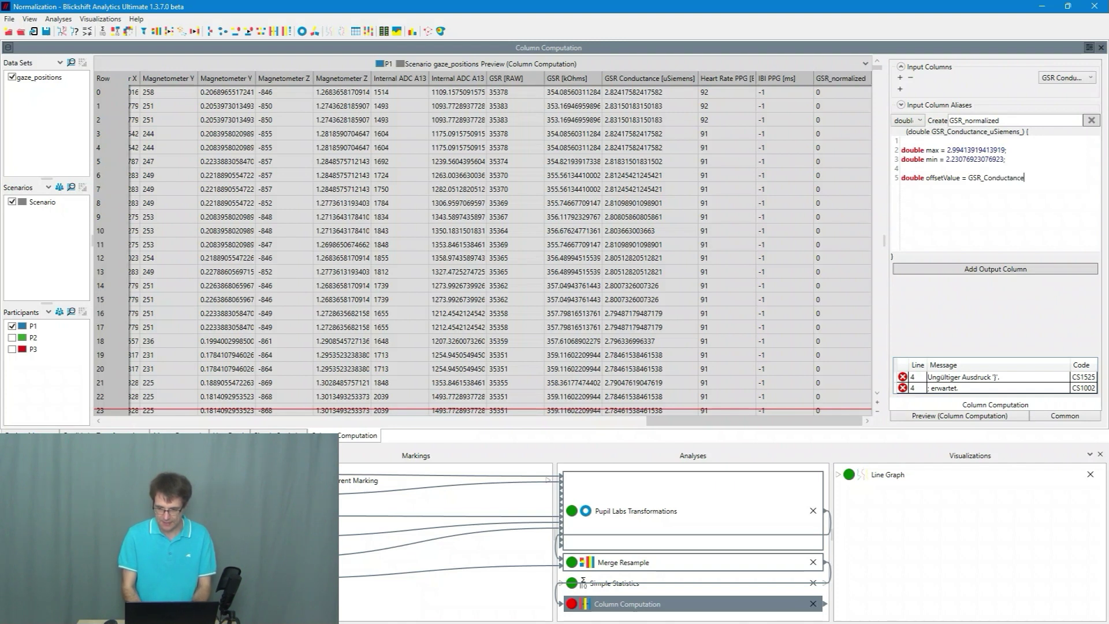
pyautogui.write('_uSiemens')
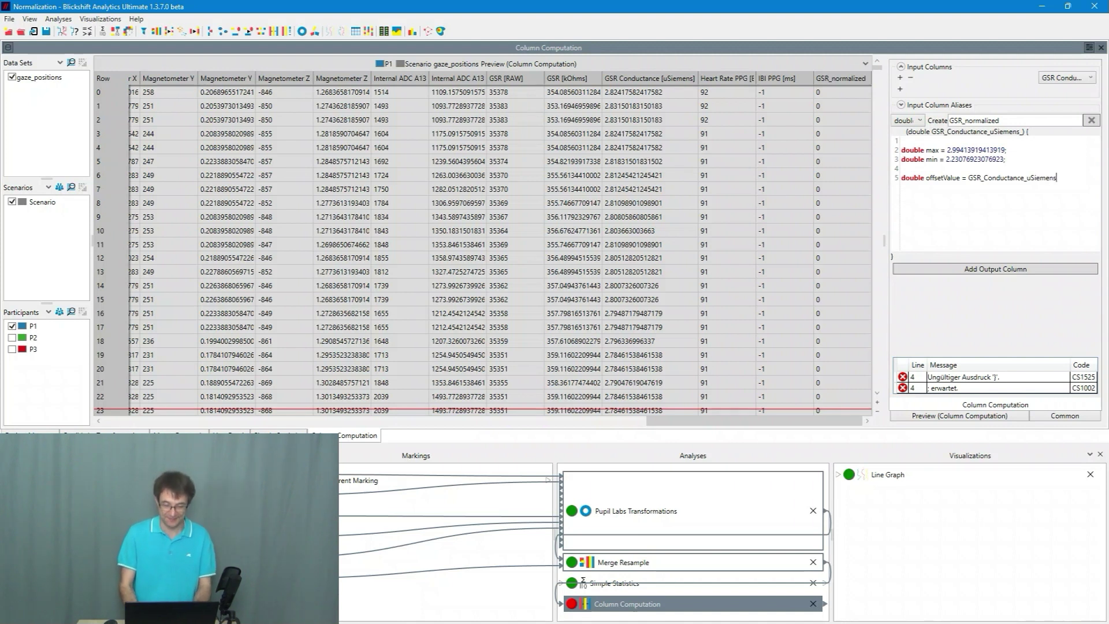
pyautogui.write('_')
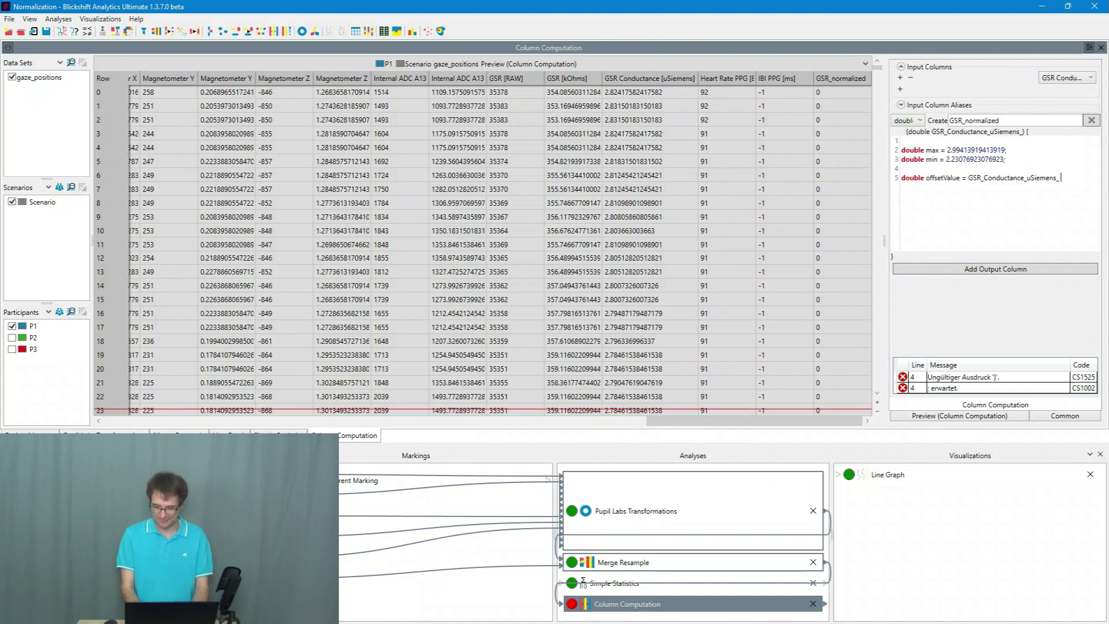
pyautogui.write(' - min;')
pyautogui.press('BackSpace')
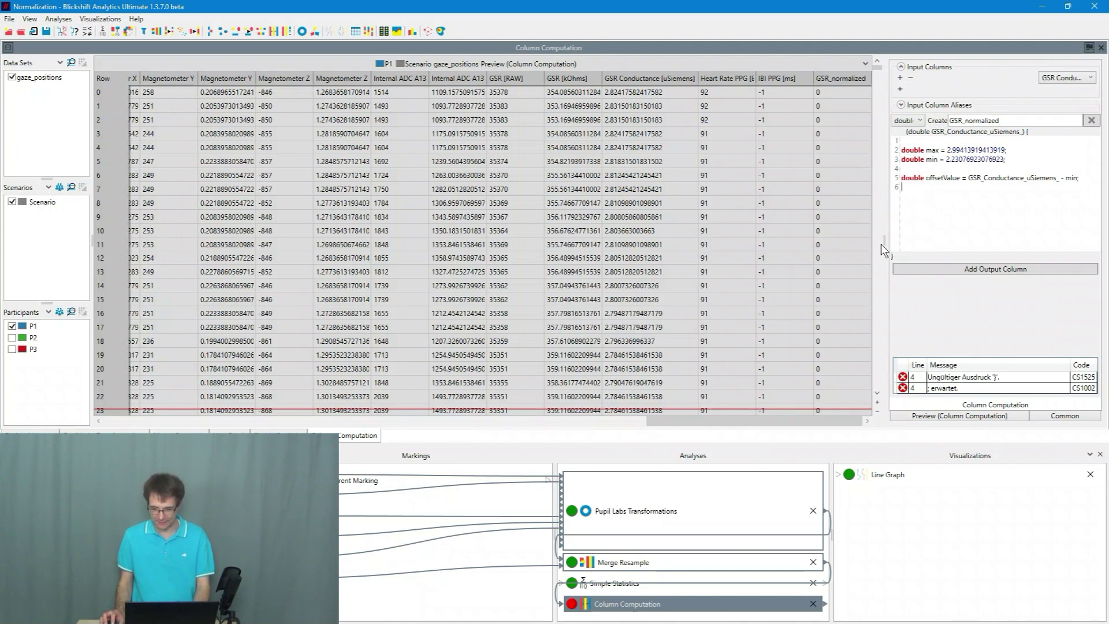
pyautogui.moveTo(883, 239); pyautogui.dragTo(795, 239)
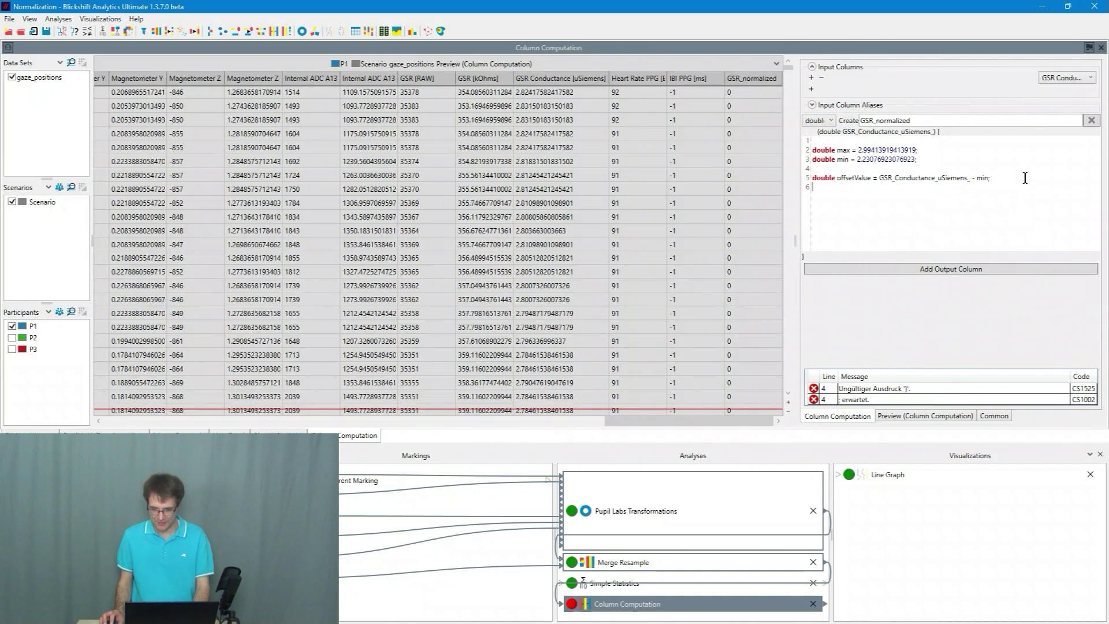
# Step: Add the line 'double difference = max - min;' to the script
pyautogui.write(';')
pyautogui.press('Return')
pyautogui.press('Return')
pyautogui.write('double difference = max -m')
pyautogui.press('BackSpace')
pyautogui.write('min;')
pyautogui.press('Return')
pyautogui.press('Return')
# Step: Define norm_GSR as offsetValue / difference in the script
pyautogui.write('double')
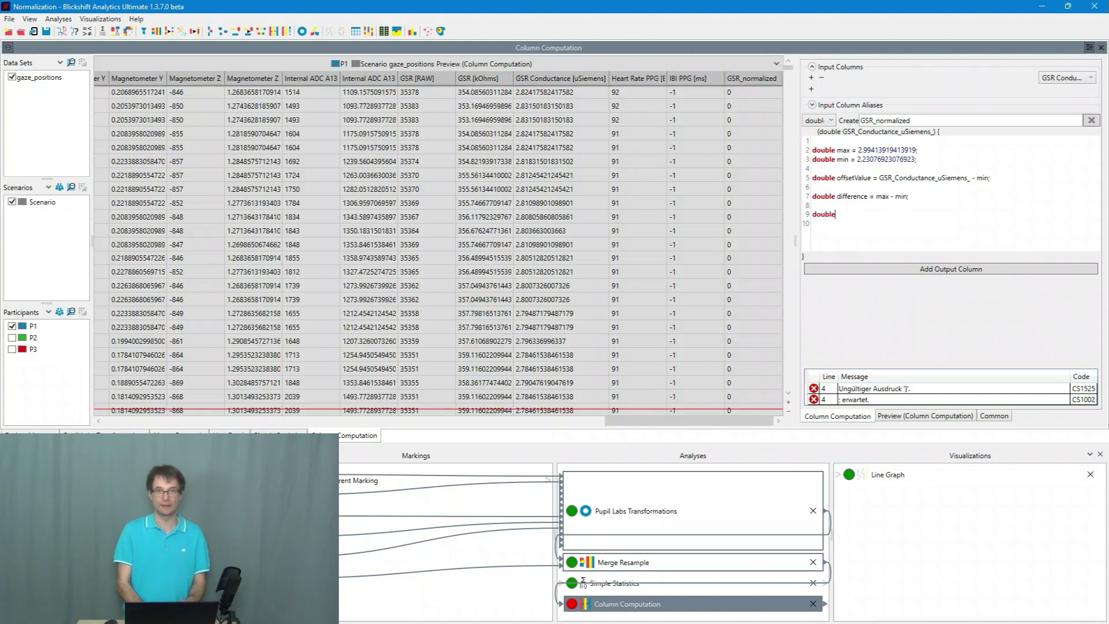
pyautogui.write(' nor')
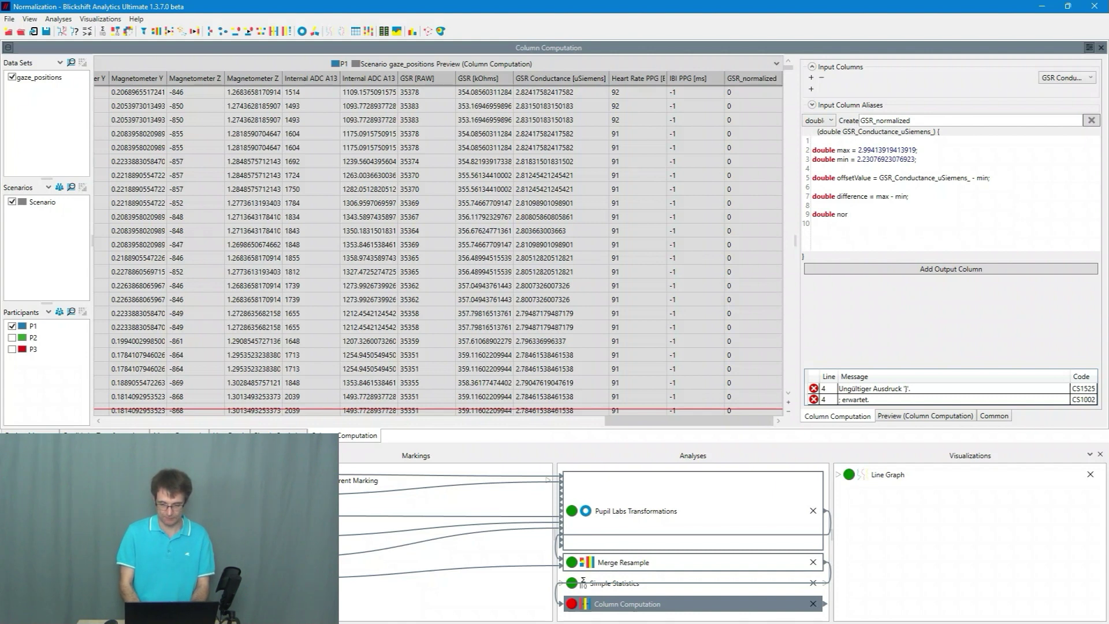
pyautogui.write('m ')
pyautogui.write('GSR =')
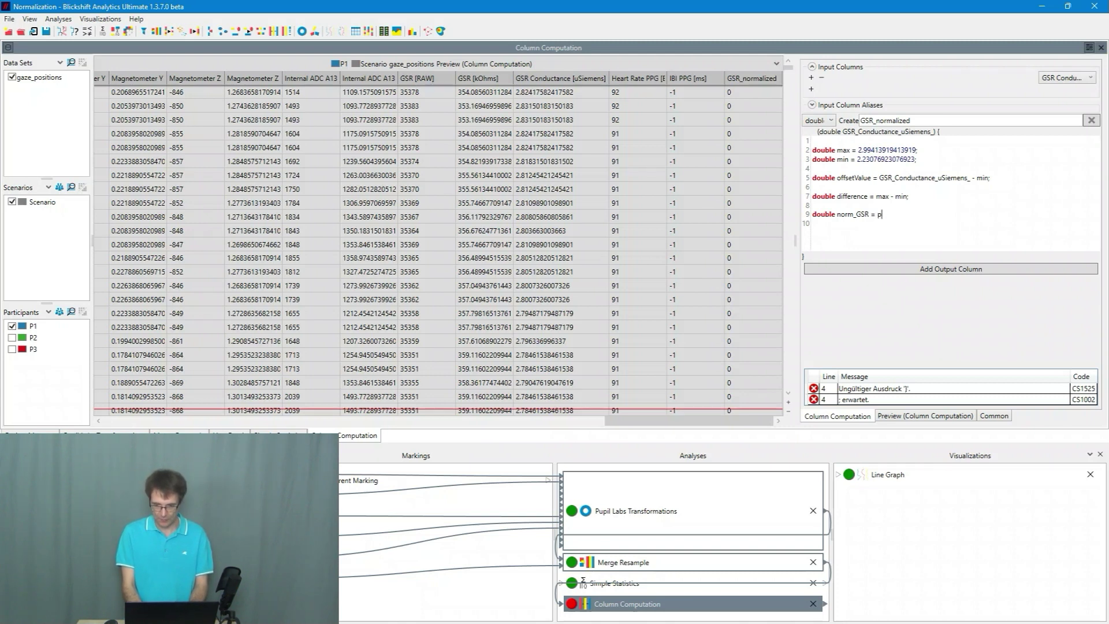
pyautogui.doubleClick(850, 178)
pyautogui.hotkey('ctrl', 'c')
pyautogui.click(896, 216)
pyautogui.hotkey('ctrl', 'v')
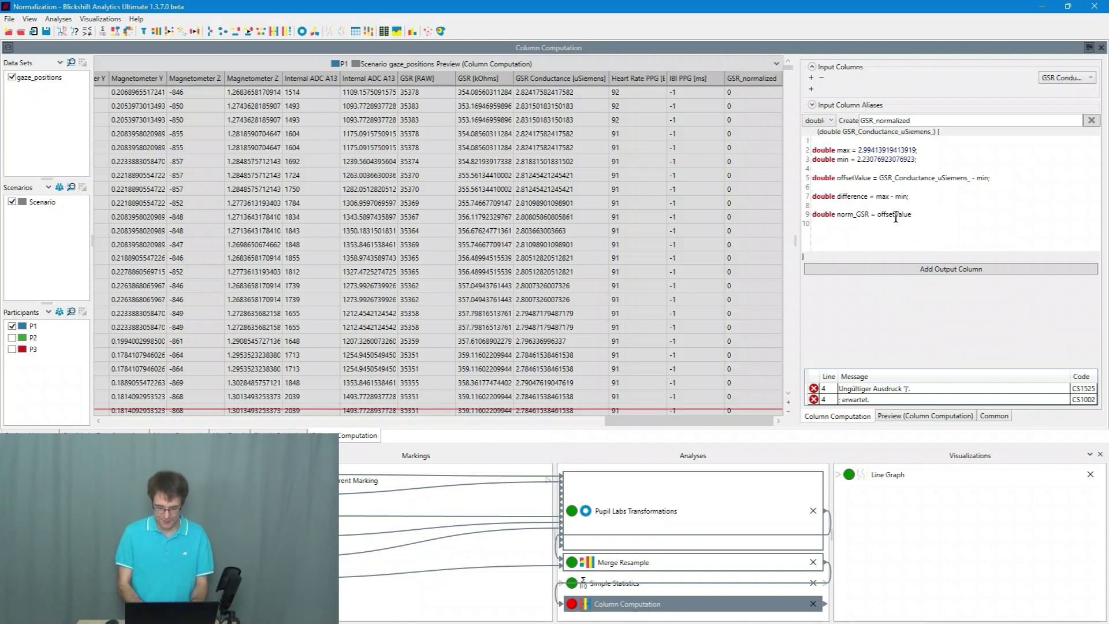
pyautogui.write('/')
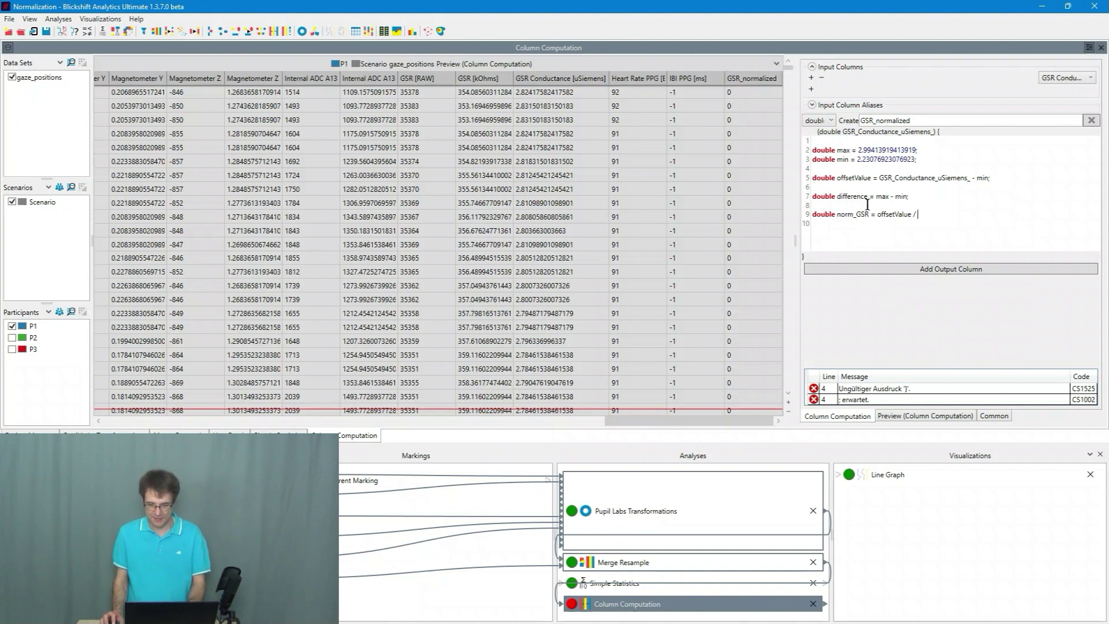
pyautogui.doubleClick(856, 197)
pyautogui.hotkey('ctrl', 'c')
pyautogui.click(926, 215)
pyautogui.hotkey('ctrl', 'v')
pyautogui.write(';')
# Step: Finish the script with 'return norm_GSR;'
pyautogui.press('Return')
pyautogui.press('Return')
pyautogui.write('return')
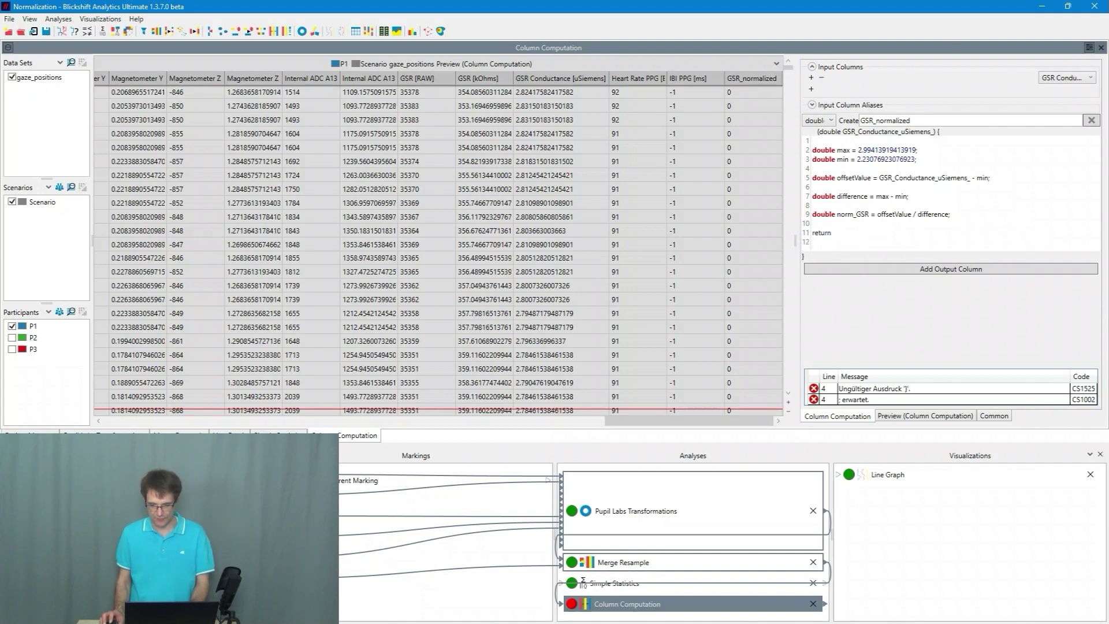
pyautogui.moveTo(870, 214); pyautogui.dragTo(839, 217)
pyautogui.hotkey('ctrl', 'c')
pyautogui.click(844, 232)
pyautogui.write('n')
pyautogui.hotkey('ctrl', 'v')
pyautogui.write(';')
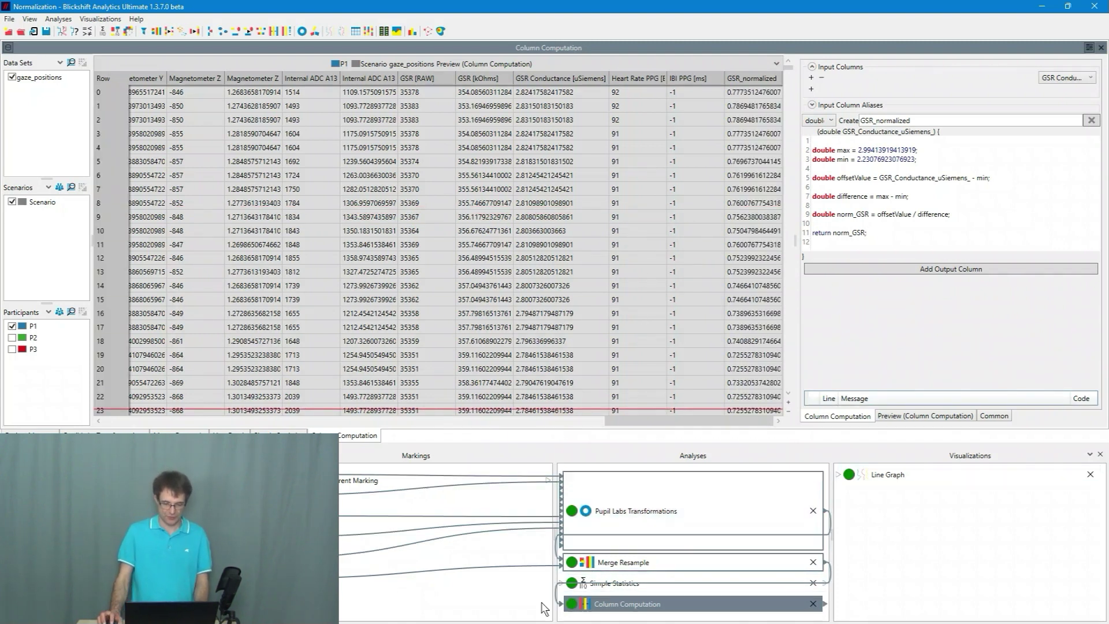
# Step: Select the Column Computation node to confirm GSR_normalized shows values around 0.725–0.787 for P1
pyautogui.click(579, 604)
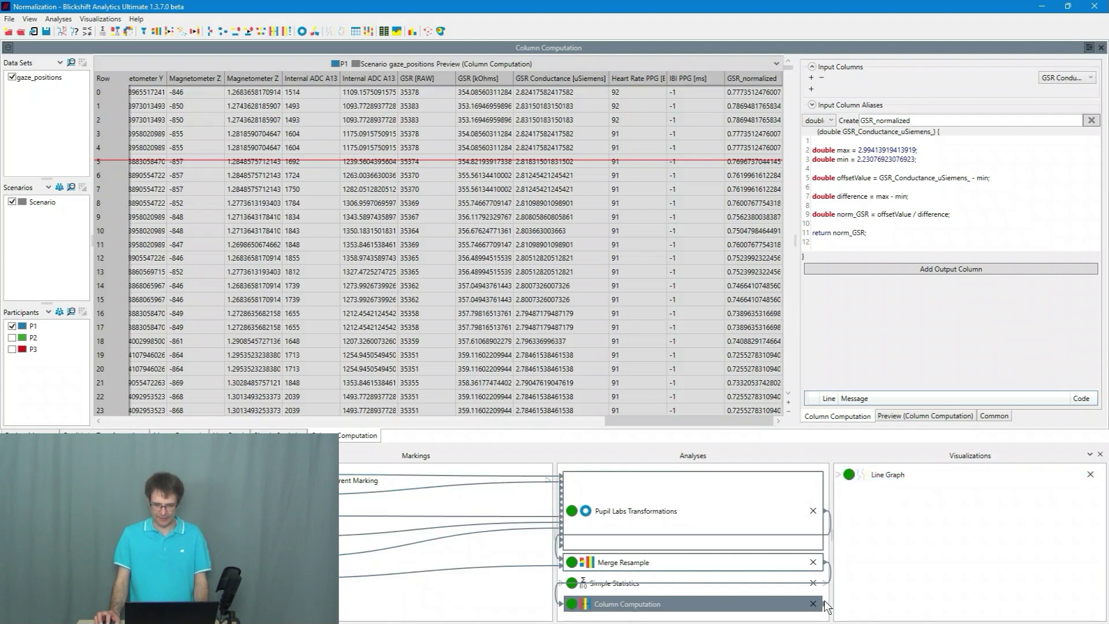
# Step: Add a line graph of GSR Conductance from the Column Computation analysis
pyautogui.rightClick(772, 606)
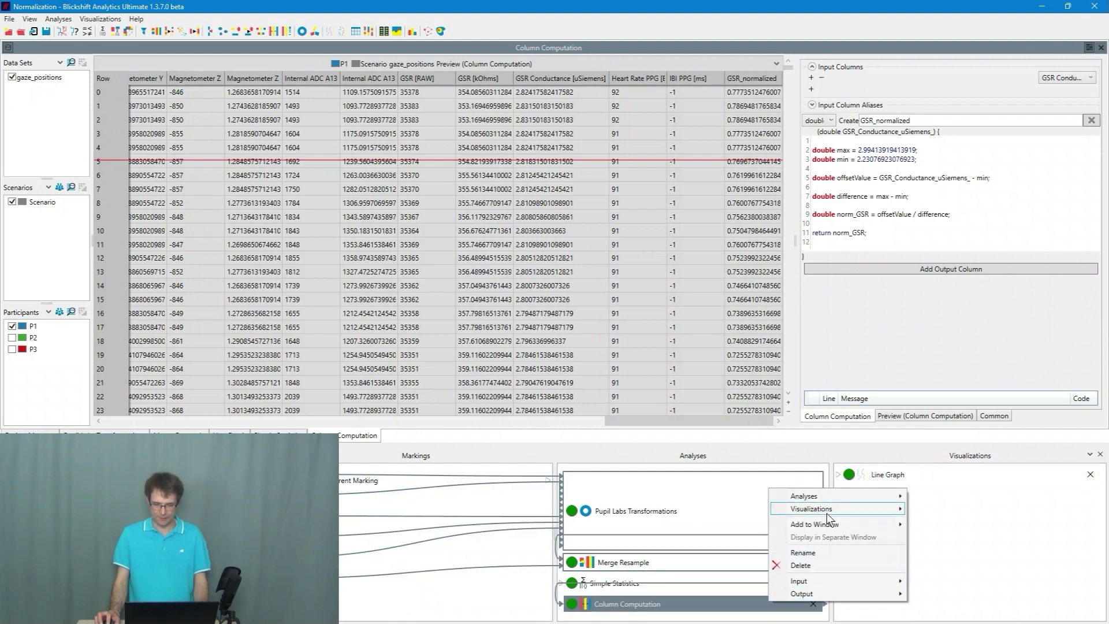
pyautogui.moveTo(826, 512)
pyautogui.click(941, 395)
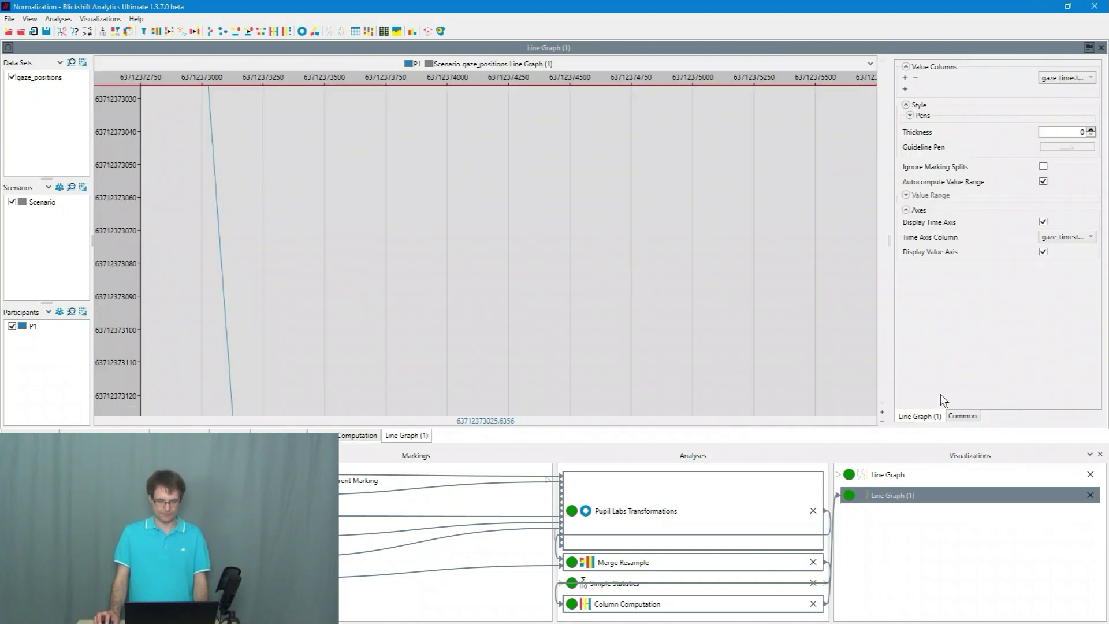
pyautogui.click(1066, 81)
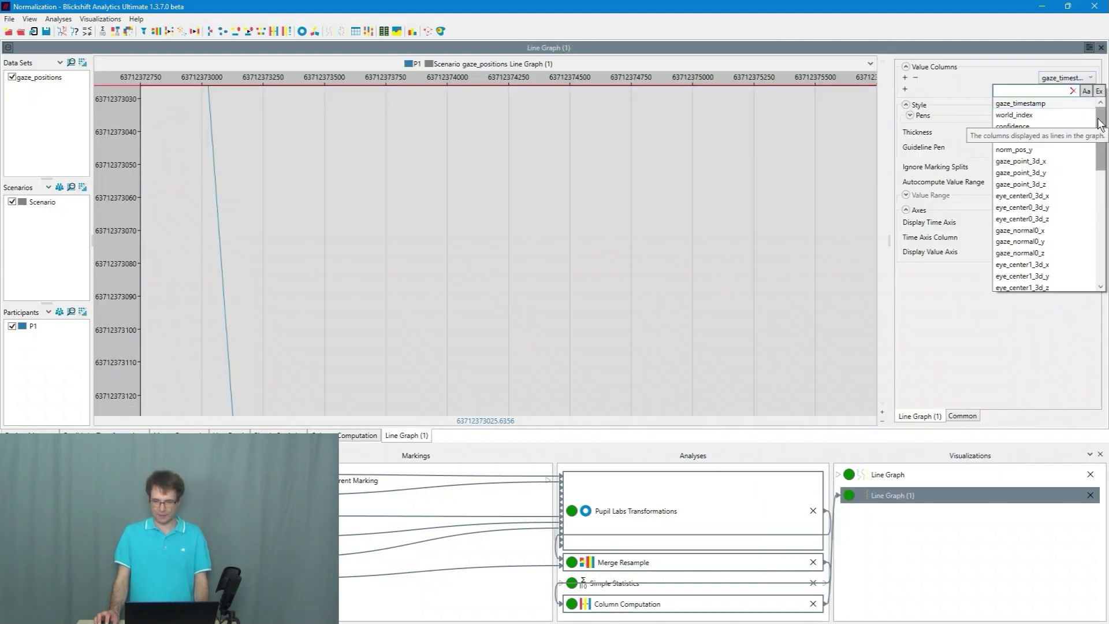
pyautogui.scroll(-10, 1069, 203)
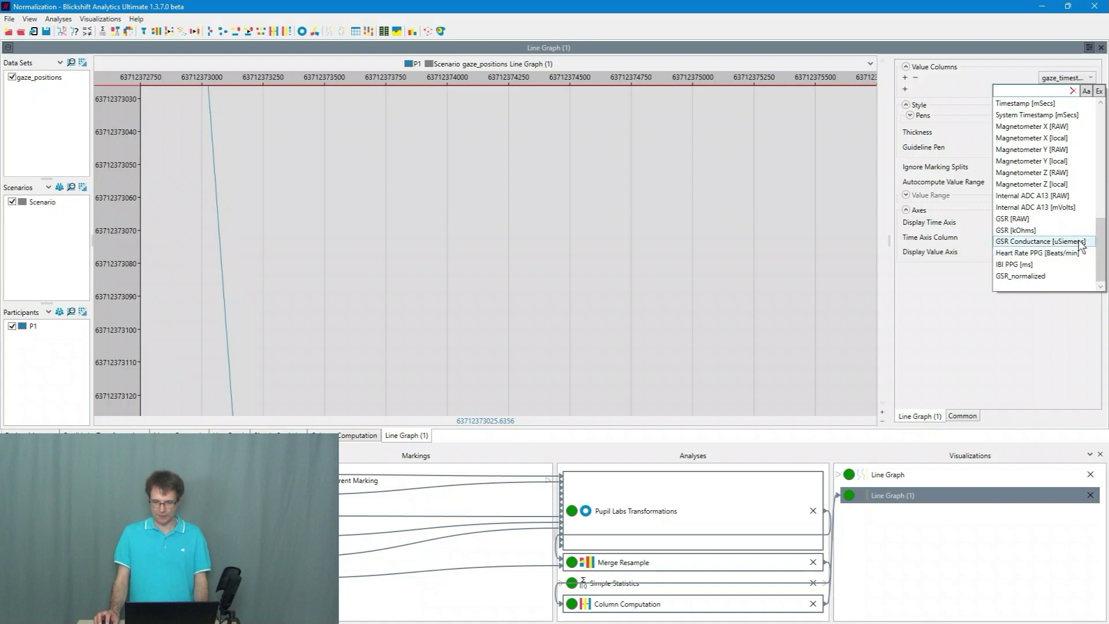
pyautogui.click(1079, 243)
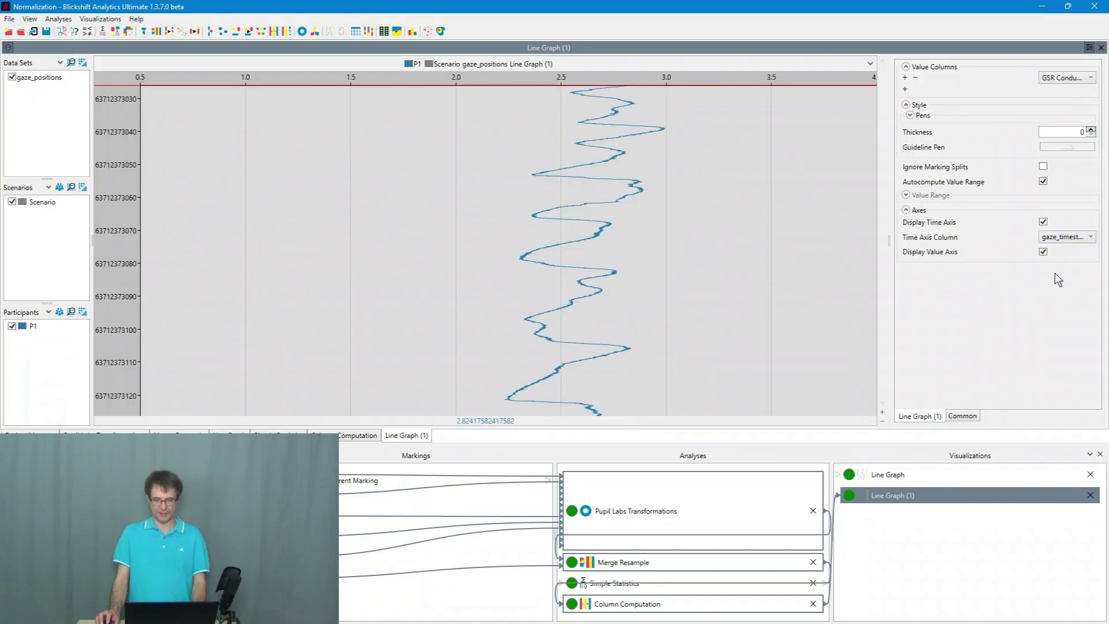
# Step: Add a second line graph plotting GSR_normalized and hide the workflow panel to enlarge both
pyautogui.rightClick(967, 504)
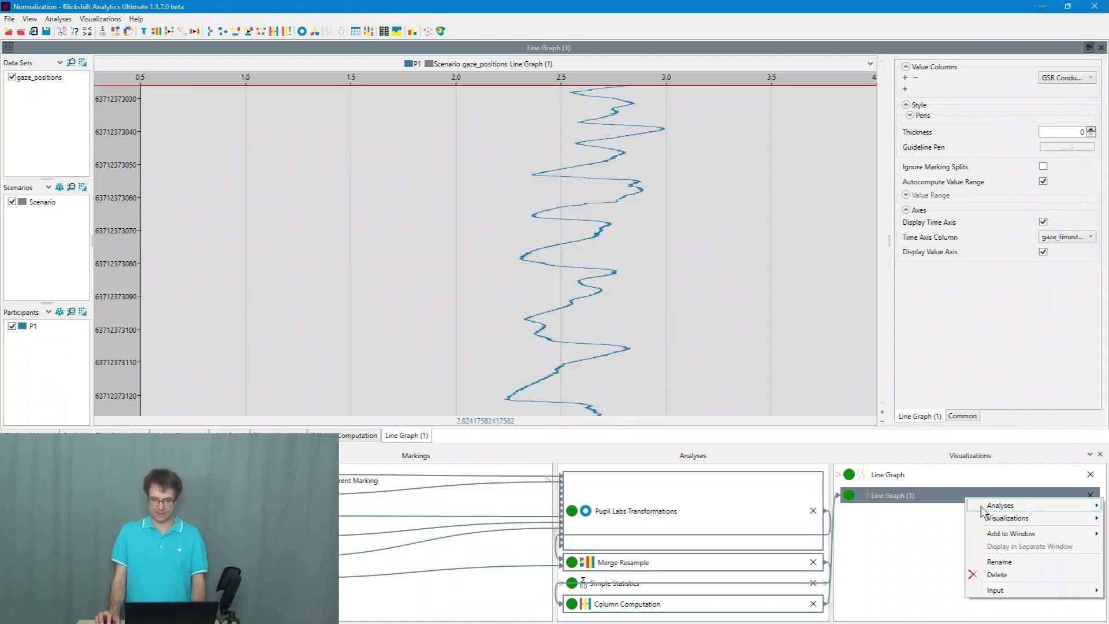
pyautogui.moveTo(1009, 517)
pyautogui.click(934, 405)
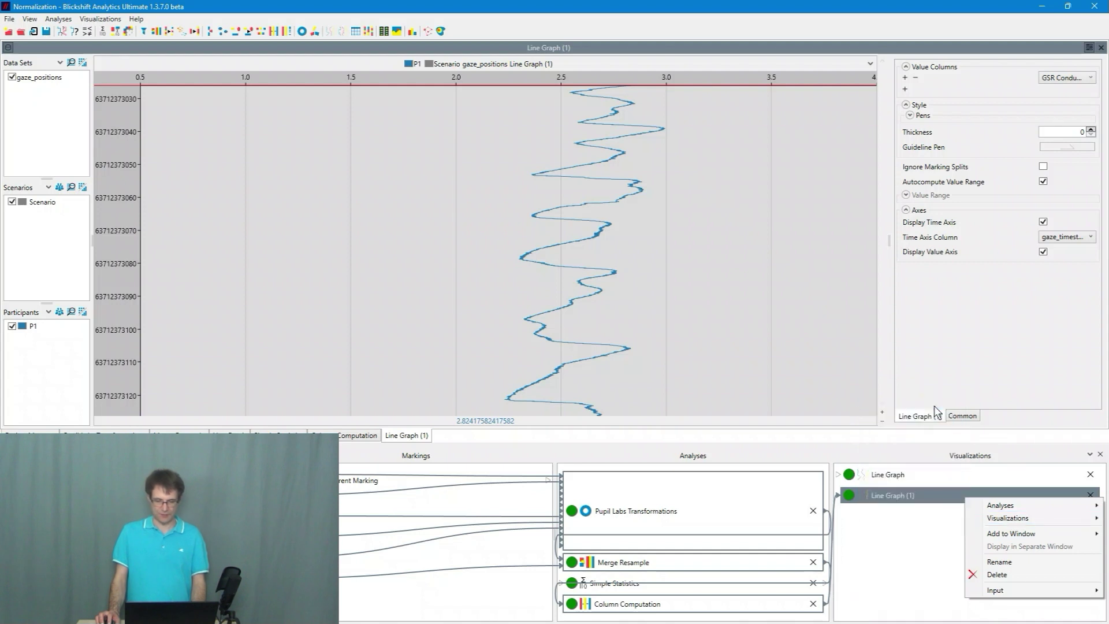
pyautogui.click(1078, 74)
pyautogui.scroll(-5, 1075, 231)
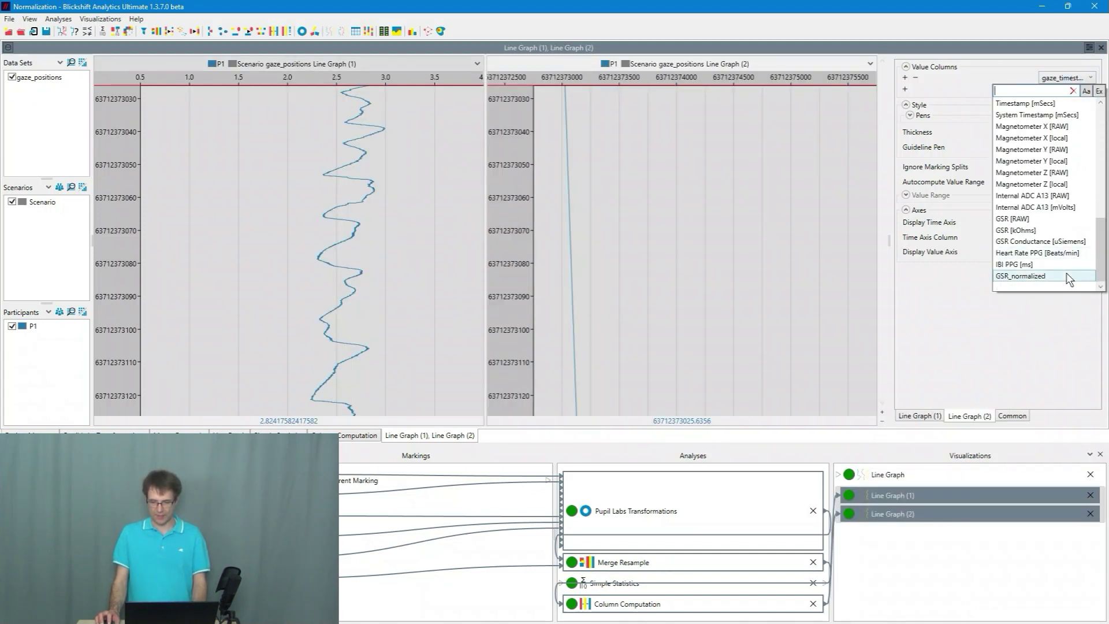
pyautogui.click(1069, 276)
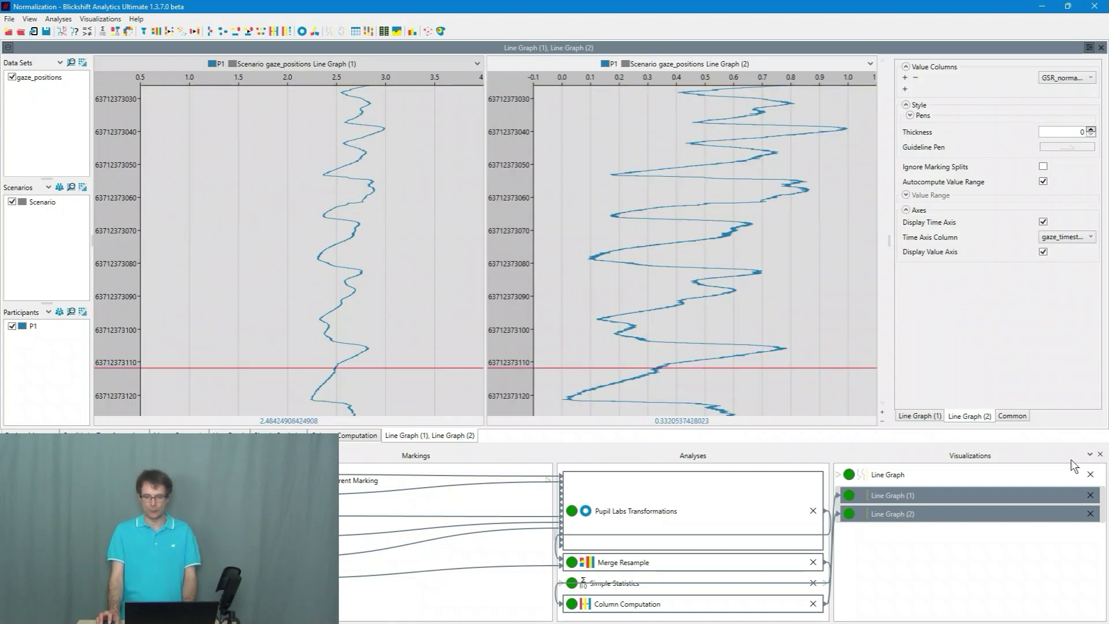
pyautogui.click(1101, 455)
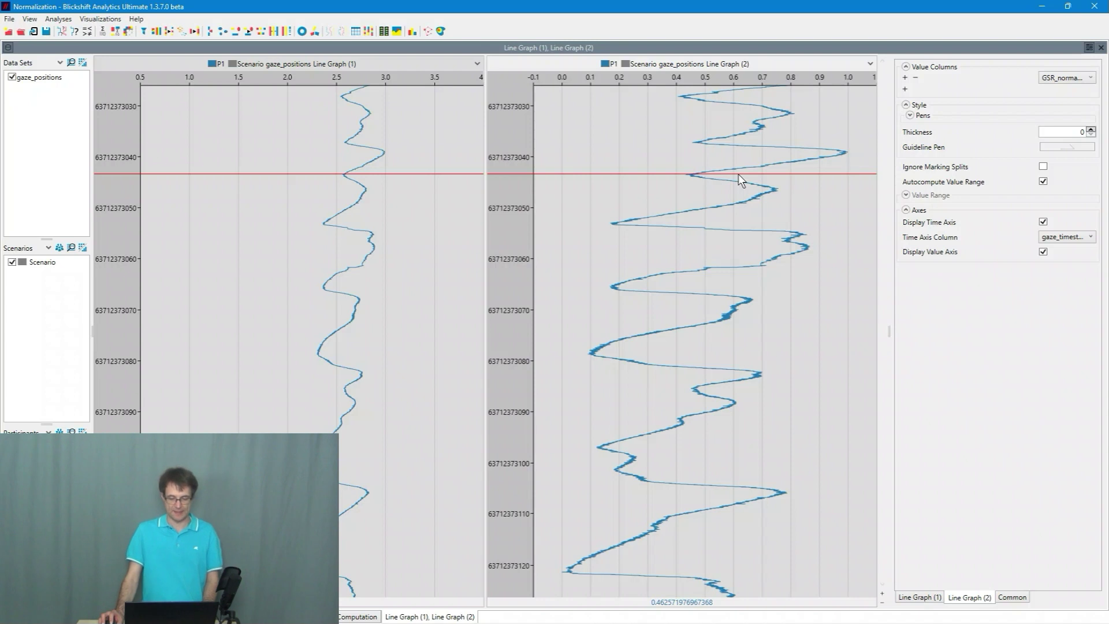
# Step: Restore the workflow panel and export Column Computation output to D:\P1norm.csv, confirming success
pyautogui.click(29, 18)
pyautogui.click(57, 49)
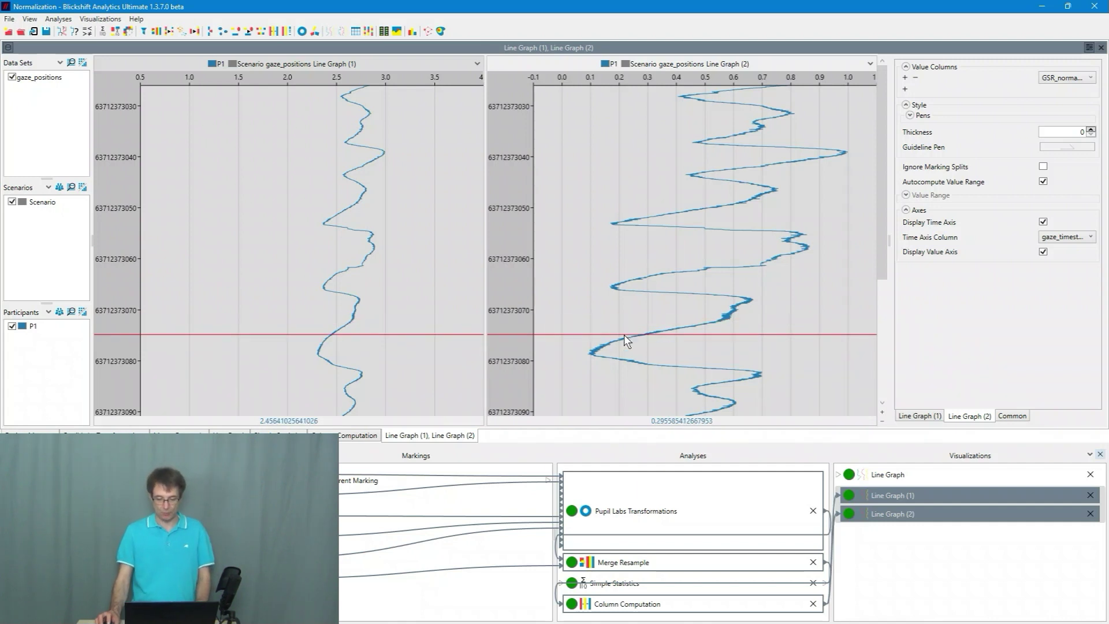
pyautogui.rightClick(633, 610)
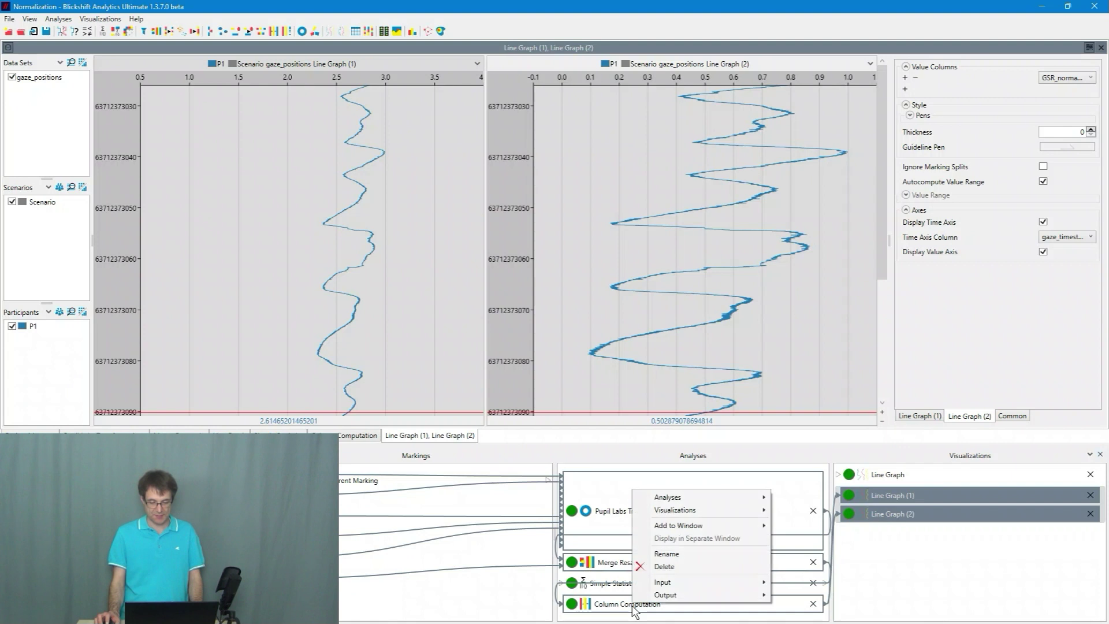
pyautogui.moveTo(673, 595)
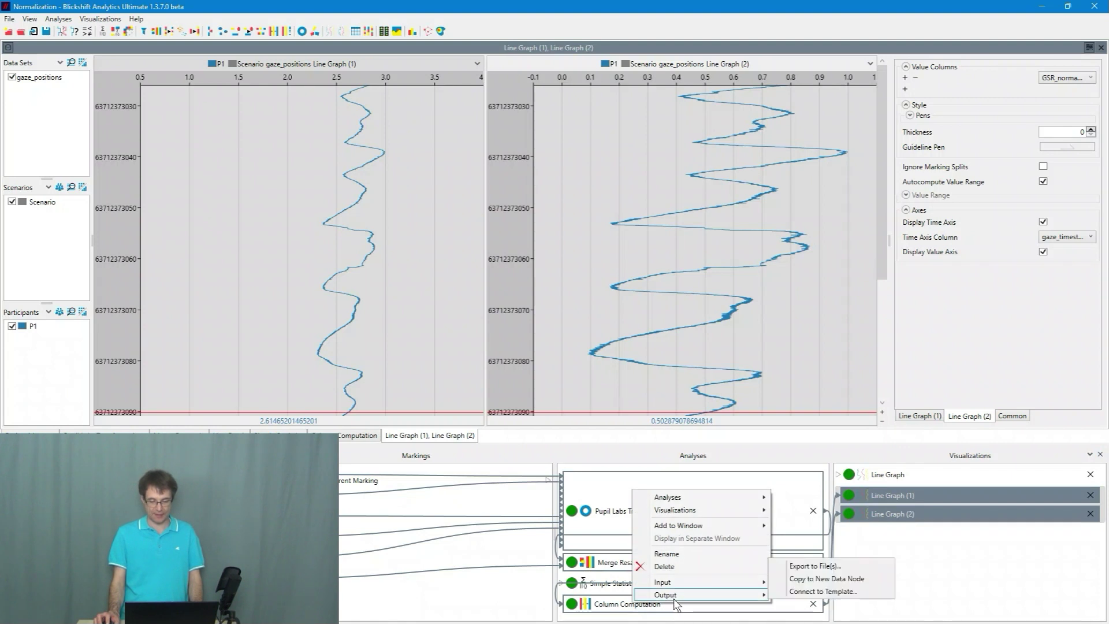
pyautogui.click(815, 567)
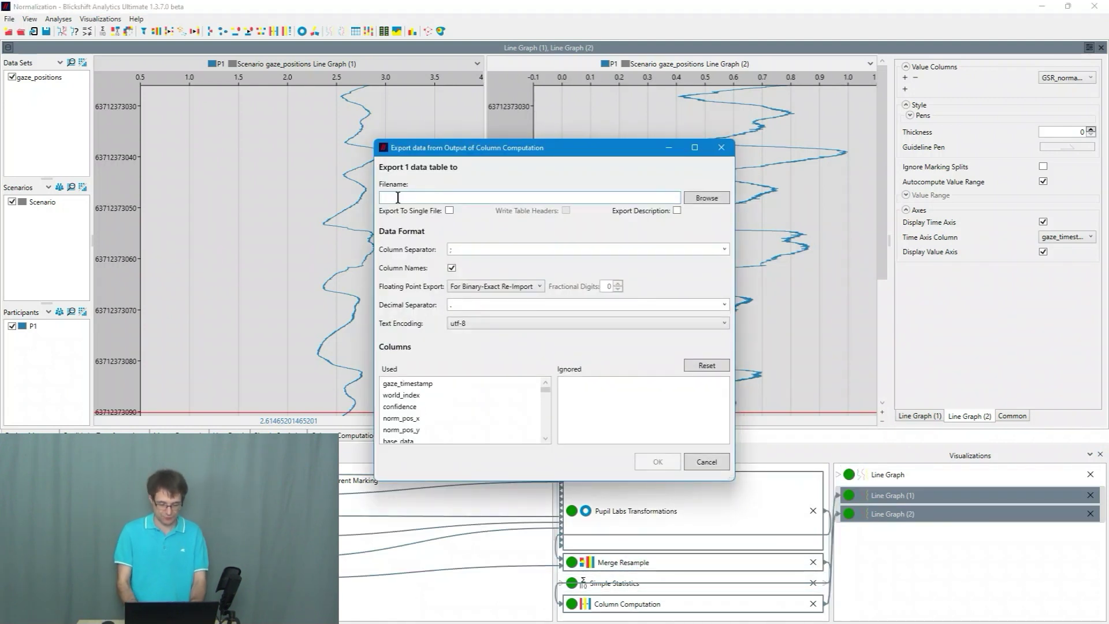
pyautogui.write('D:\\P1norm')
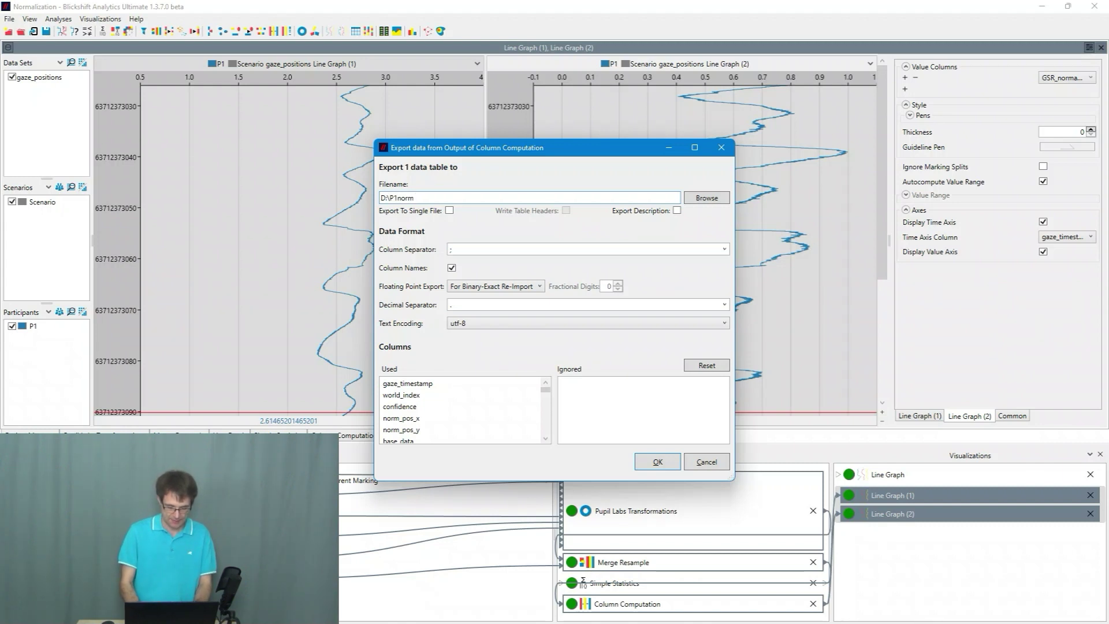
pyautogui.write('.csv')
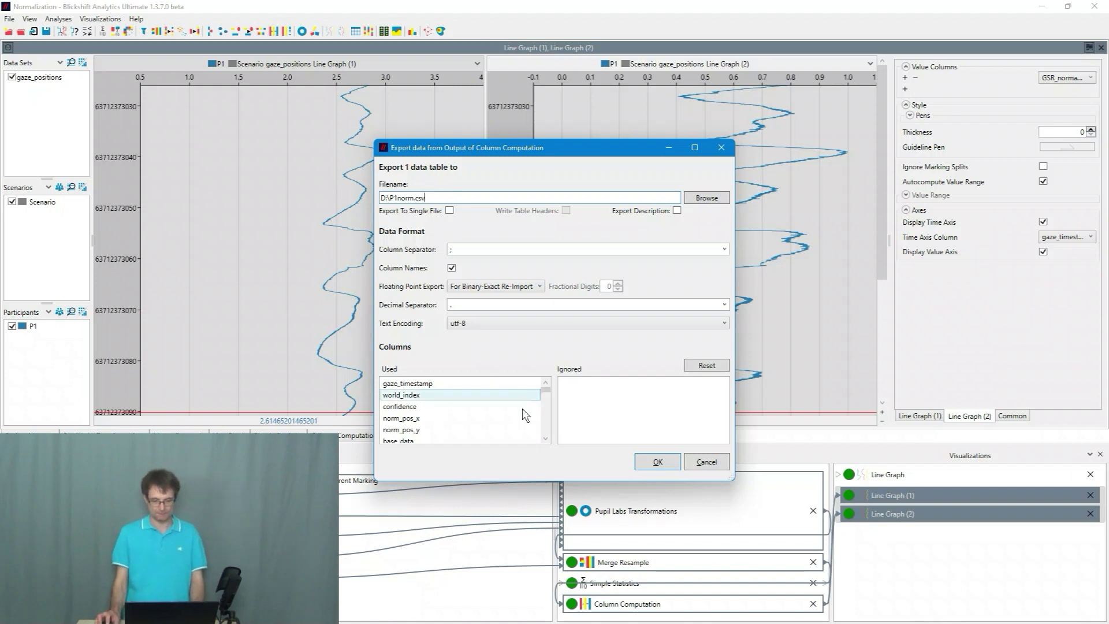
pyautogui.click(658, 467)
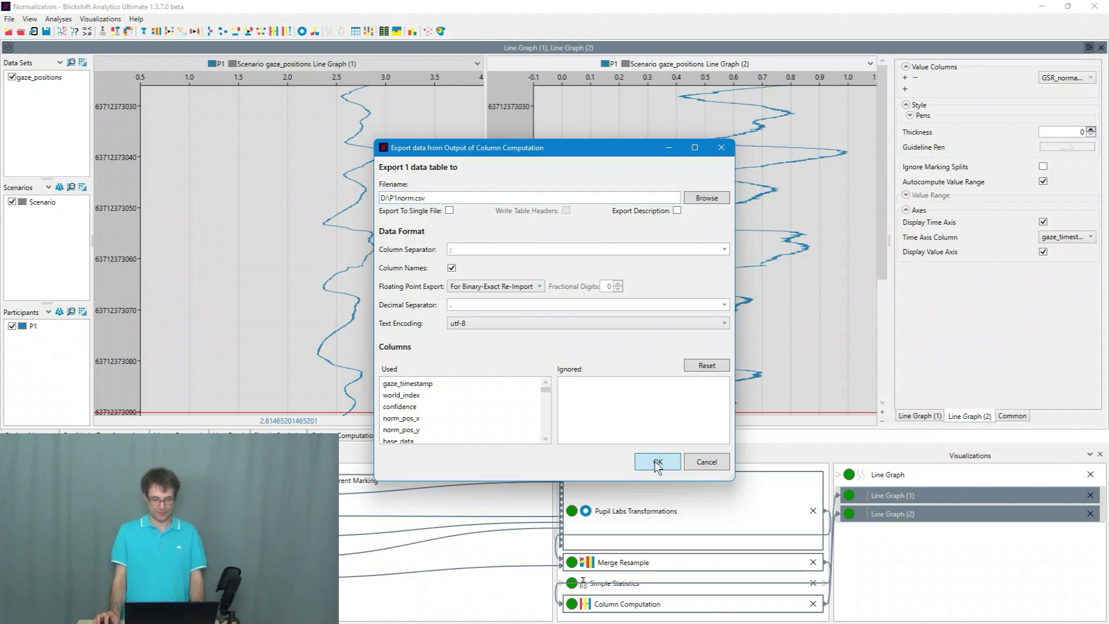
pyautogui.click(629, 353)
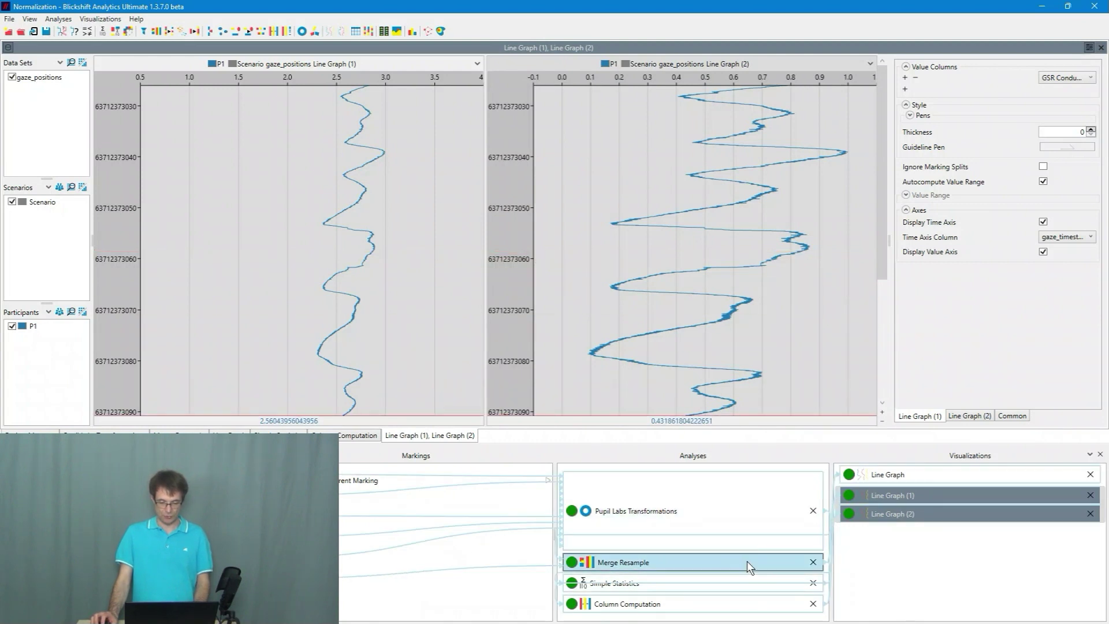
# Step: Replace the script's max value with P2's Simple Statistics maximum, 1.76630036630037
pyautogui.click(744, 581)
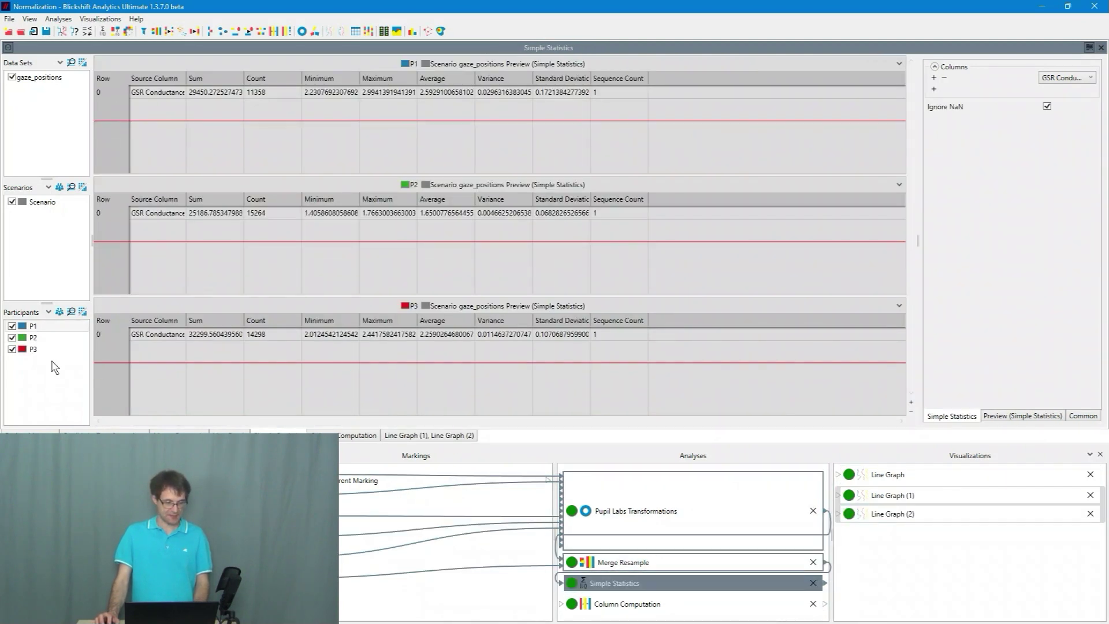
pyautogui.rightClick(378, 212)
pyautogui.click(415, 218)
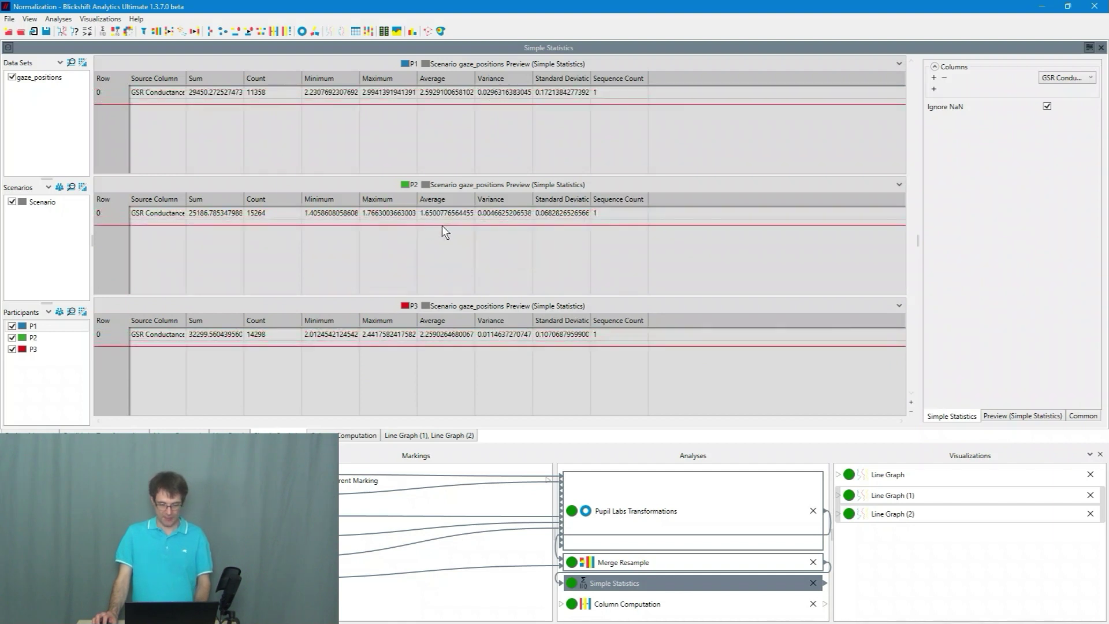
pyautogui.click(624, 604)
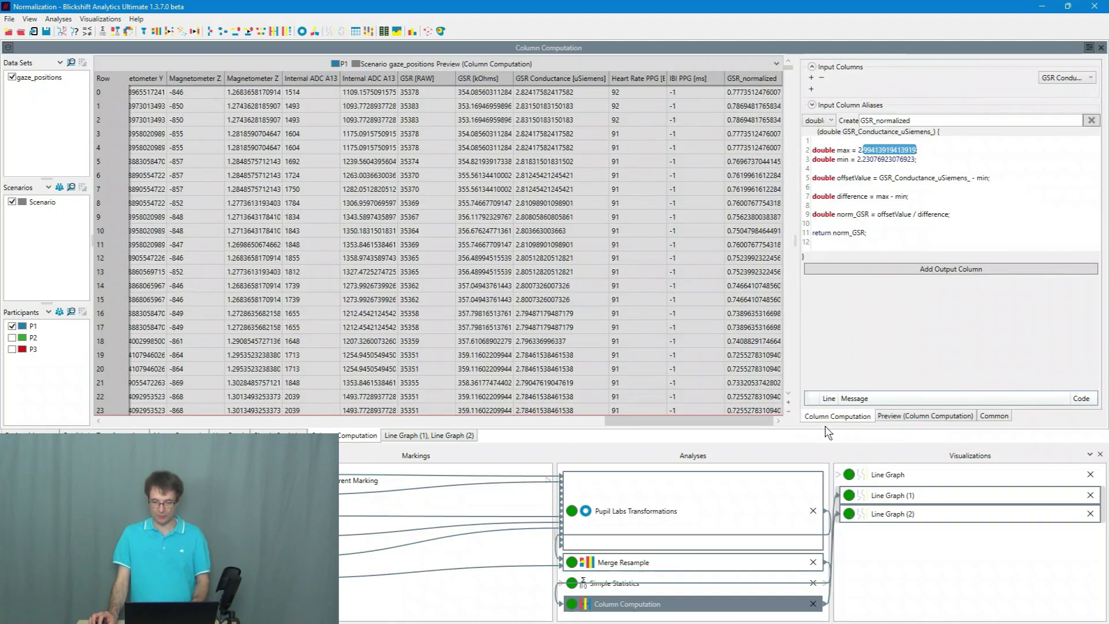
pyautogui.moveTo(919, 151); pyautogui.dragTo(853, 149)
pyautogui.hotkey('ctrl', 'v')
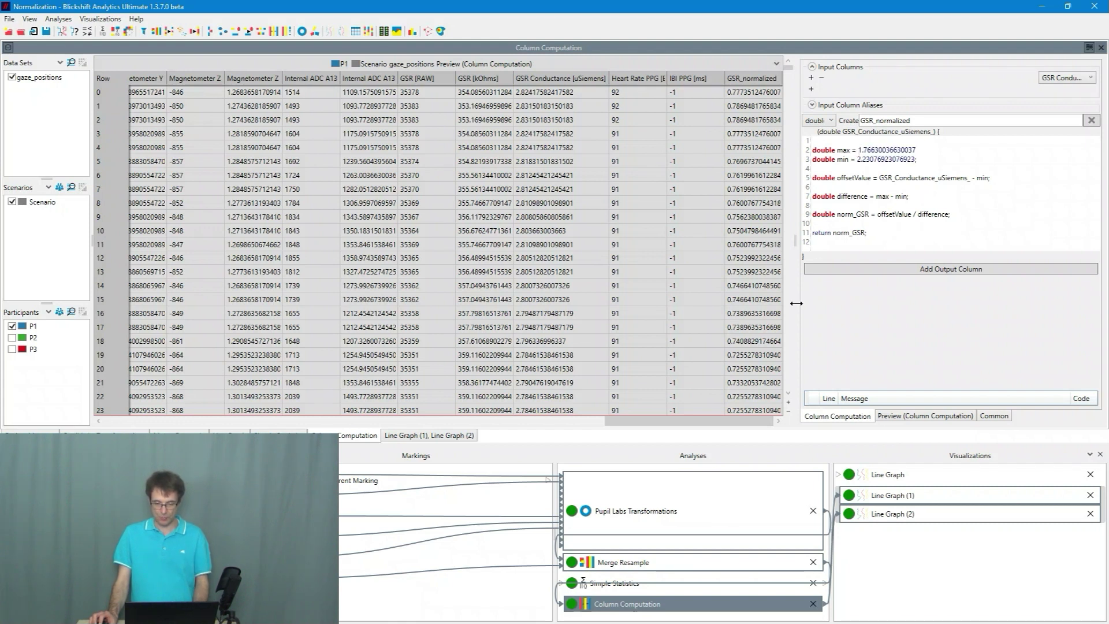
# Step: Replace the script's min with P2's minimum, 1.40586080586081, and add the missing semicolon
pyautogui.click(647, 583)
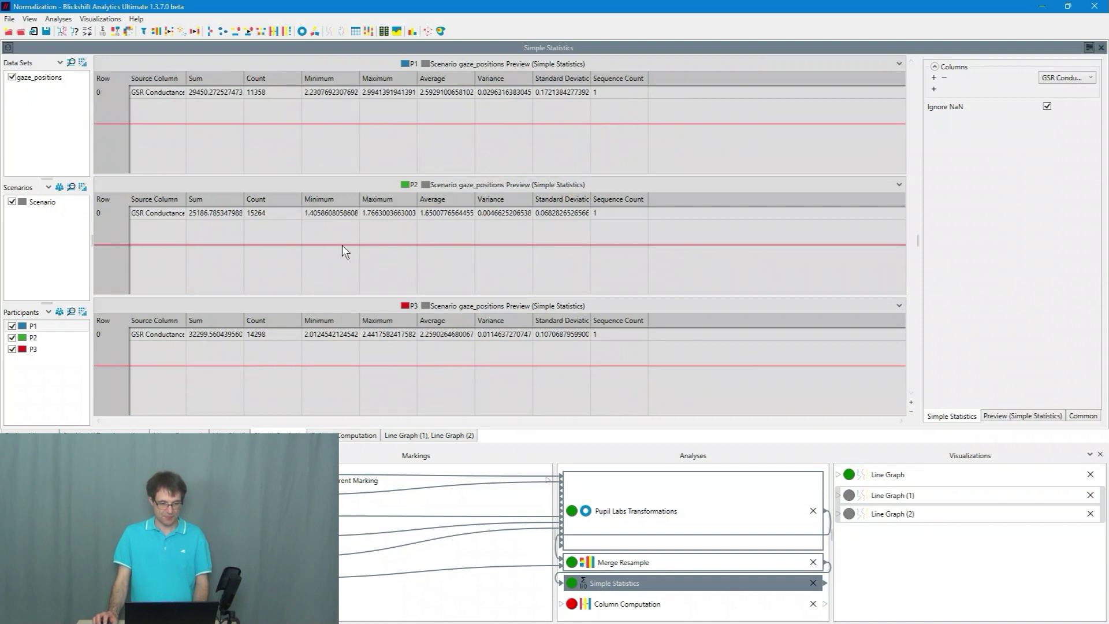
pyautogui.rightClick(338, 212)
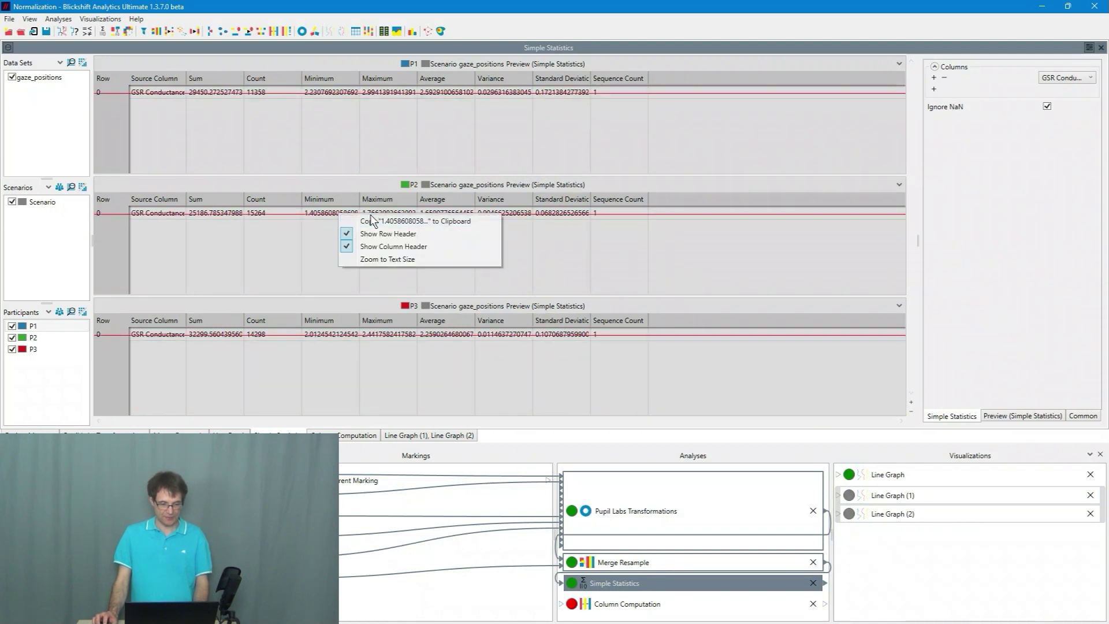
pyautogui.click(371, 221)
pyautogui.click(670, 603)
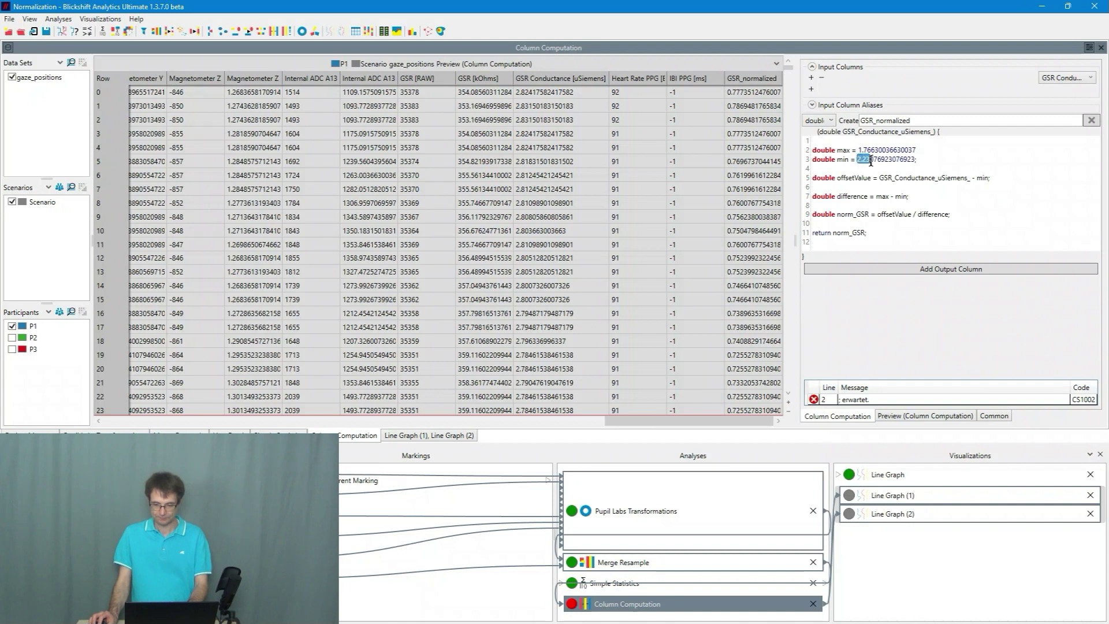
pyautogui.hotkey('ctrl', 'v')
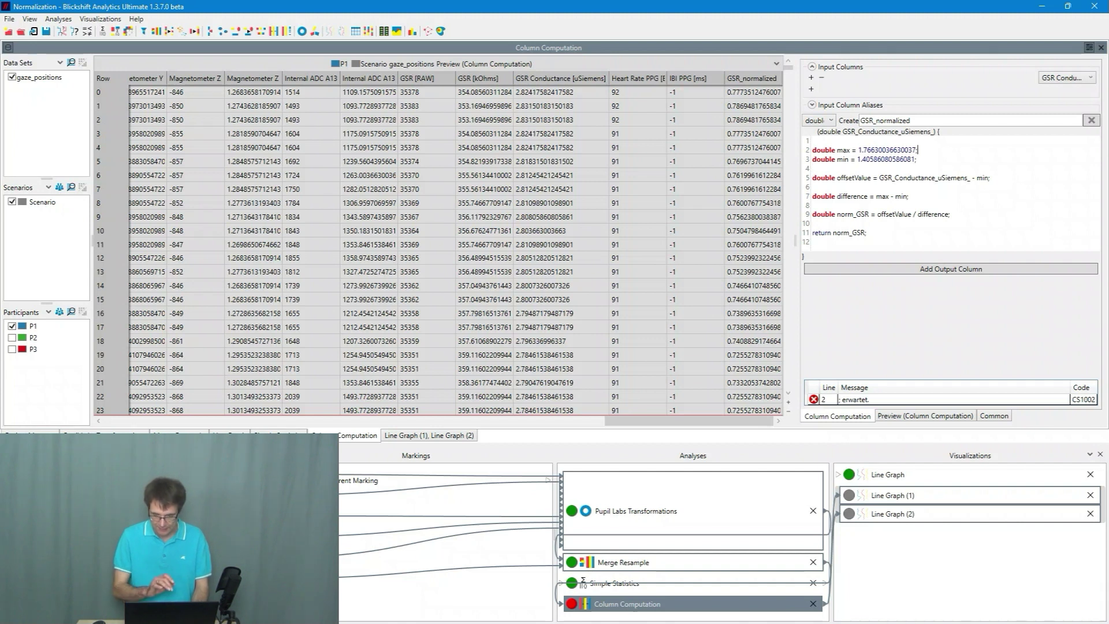
pyautogui.press('Up')
pyautogui.write(';')
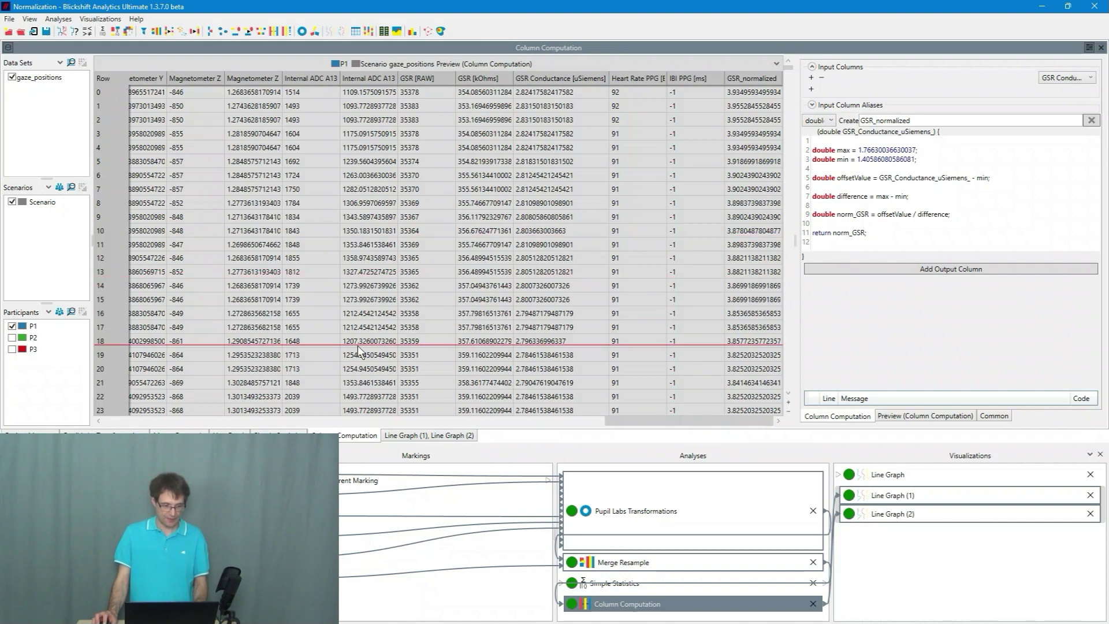
# Step: Check P2 so Line Graph (1) and Line Graph (2) show its conductance and GSR_normalized curves
pyautogui.click(13, 338)
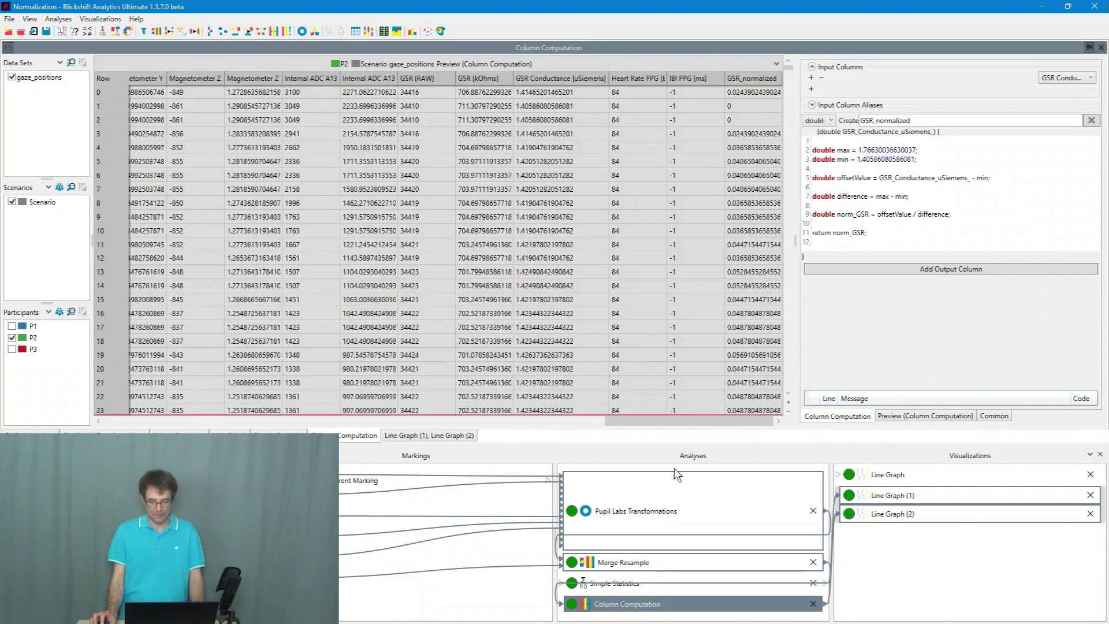
pyautogui.click(910, 514)
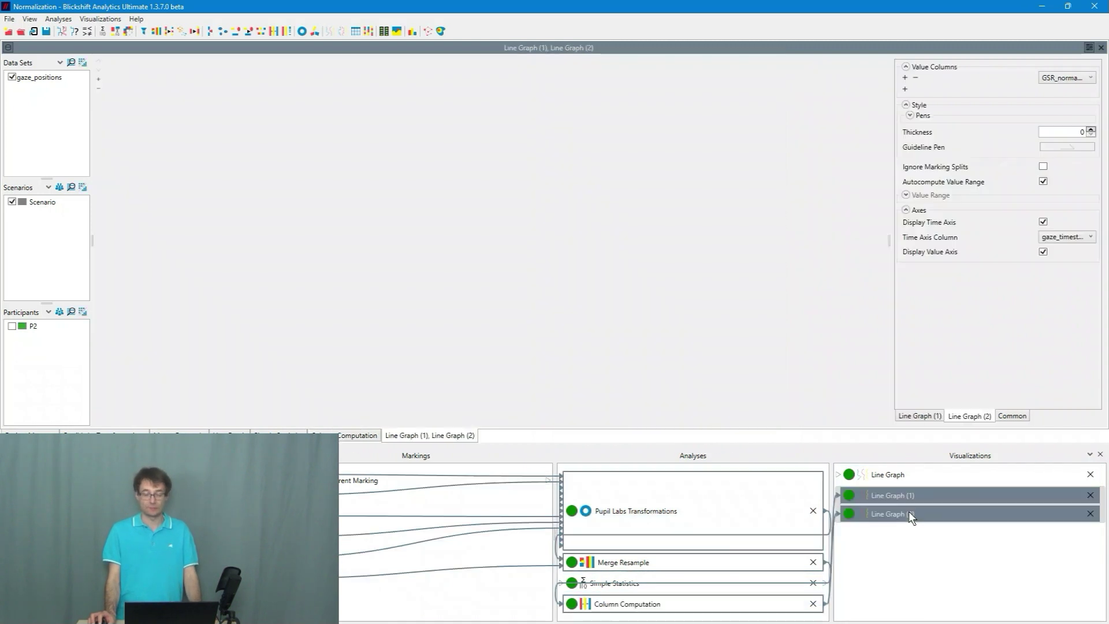
pyautogui.click(12, 327)
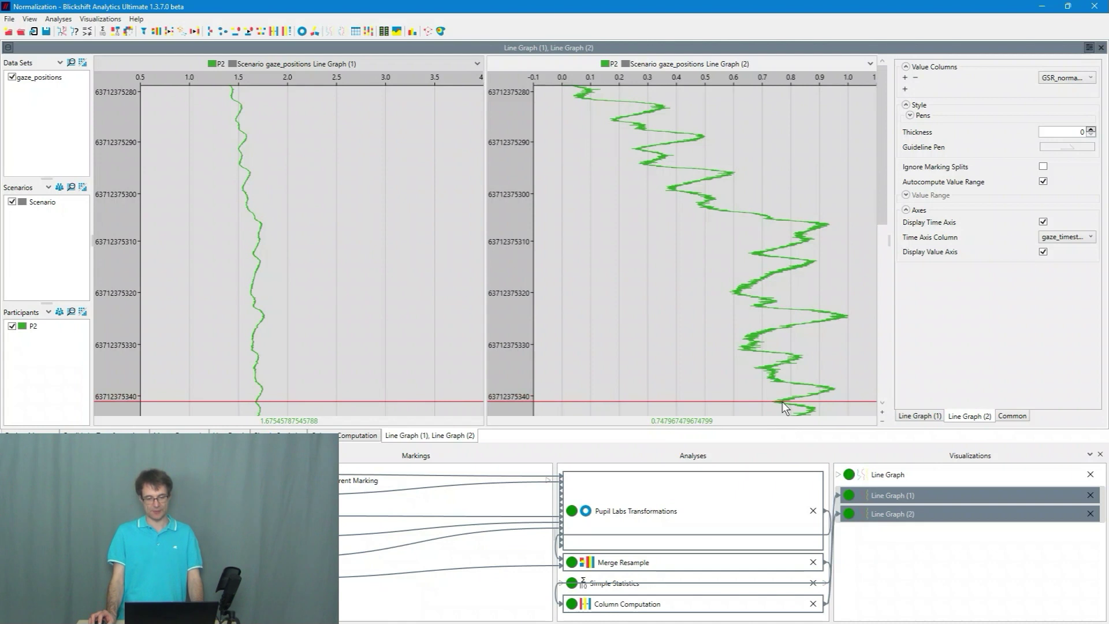
# Step: Export the Column Computation output as D:\P2norm.csv and acknowledge the success message
pyautogui.rightClick(683, 606)
pyautogui.moveTo(717, 598)
pyautogui.click(883, 568)
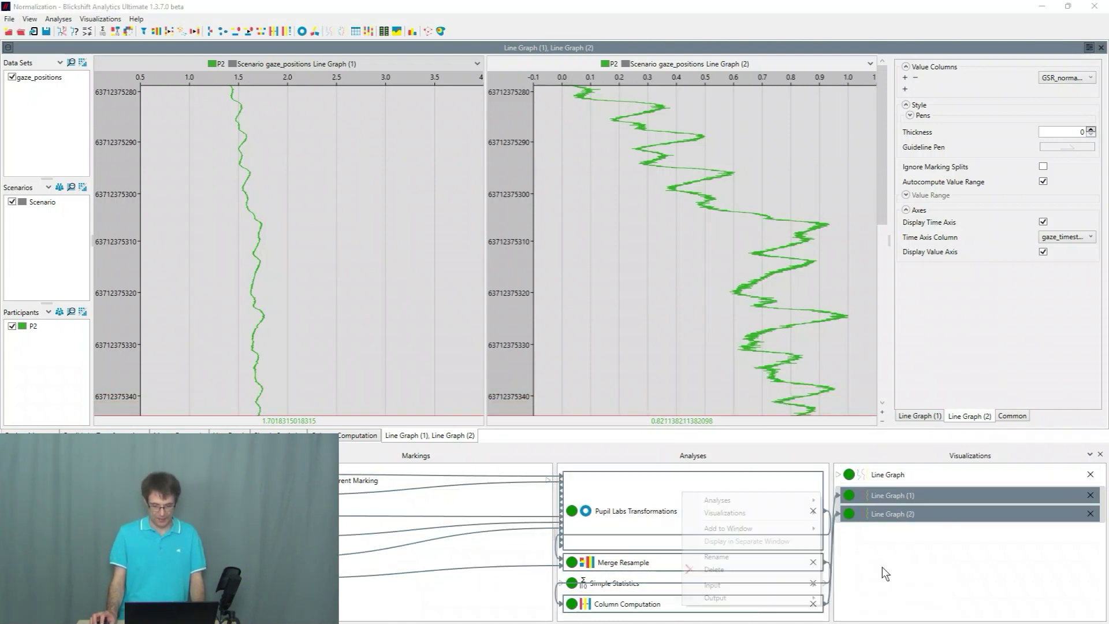
pyautogui.write('2norm.csv')
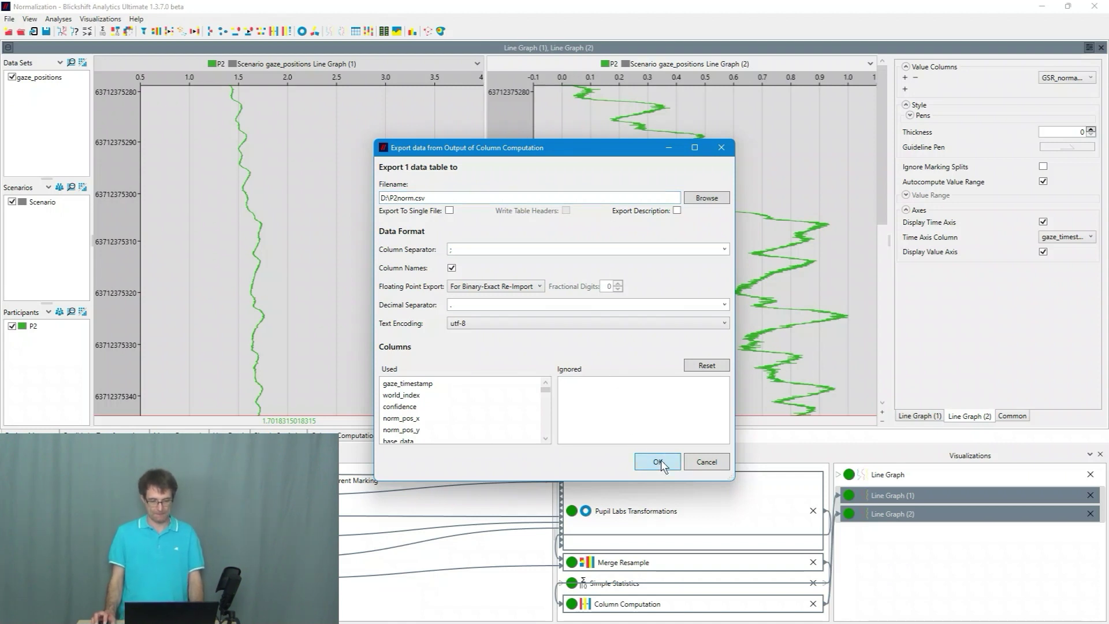
pyautogui.click(659, 462)
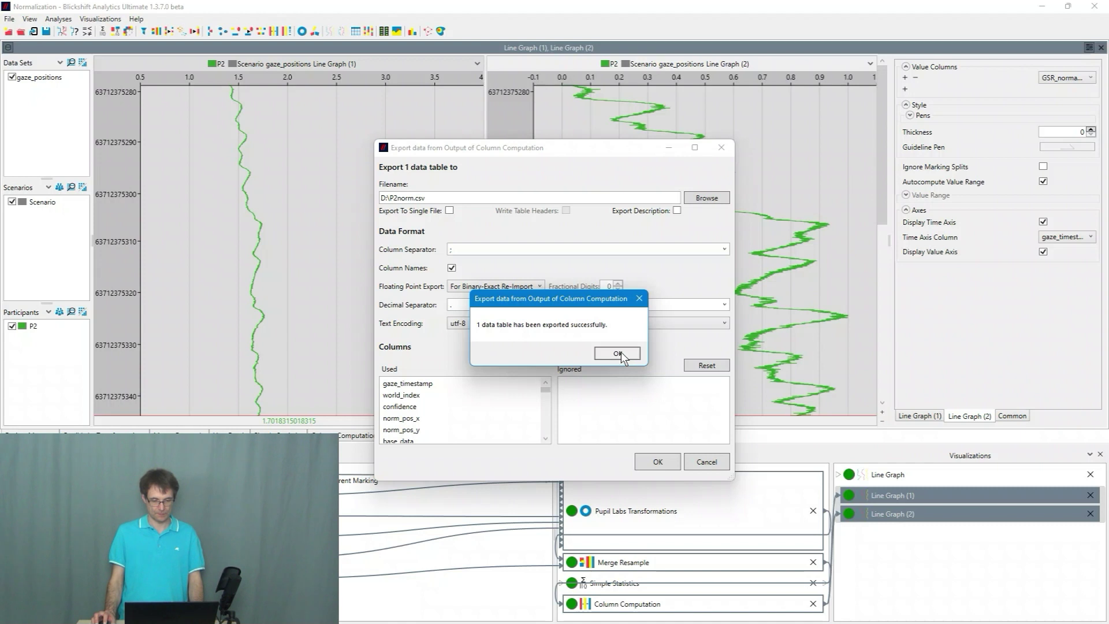
pyautogui.click(620, 352)
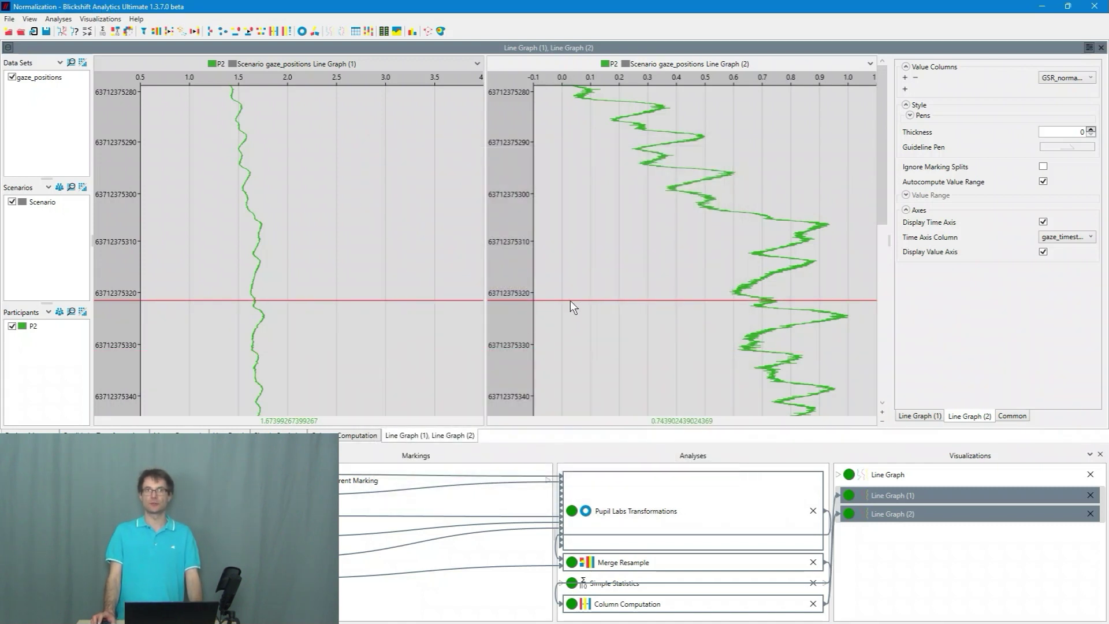